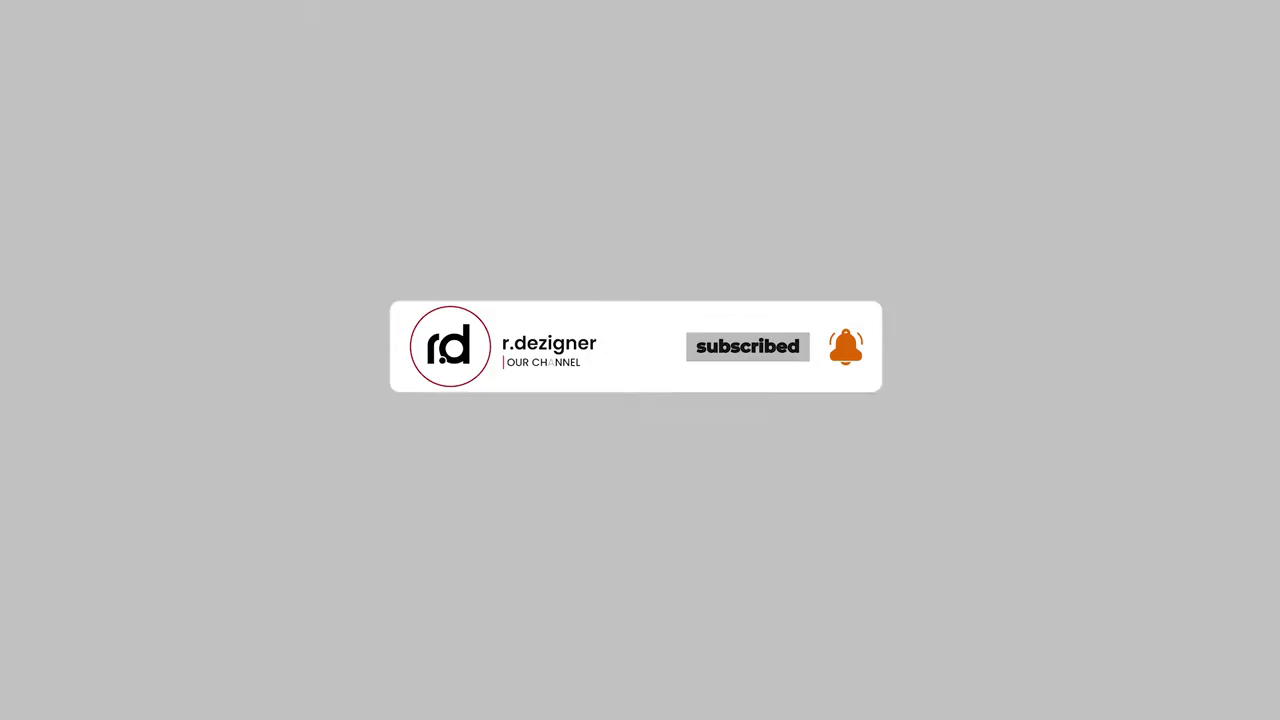
# Step: Search Google Images for 'malayankunju title' and preview the trailer poster's title lettering
pyautogui.hotkey('ctrl', 't')
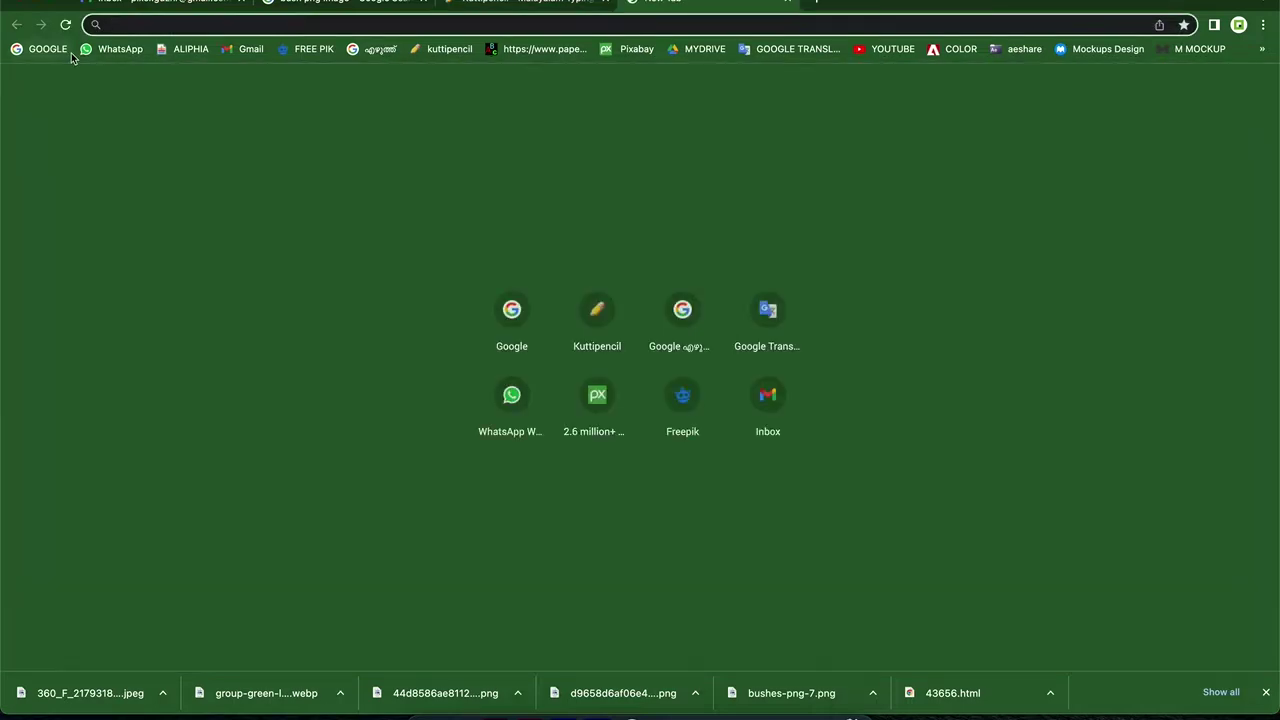
pyautogui.write('malayankunju r')
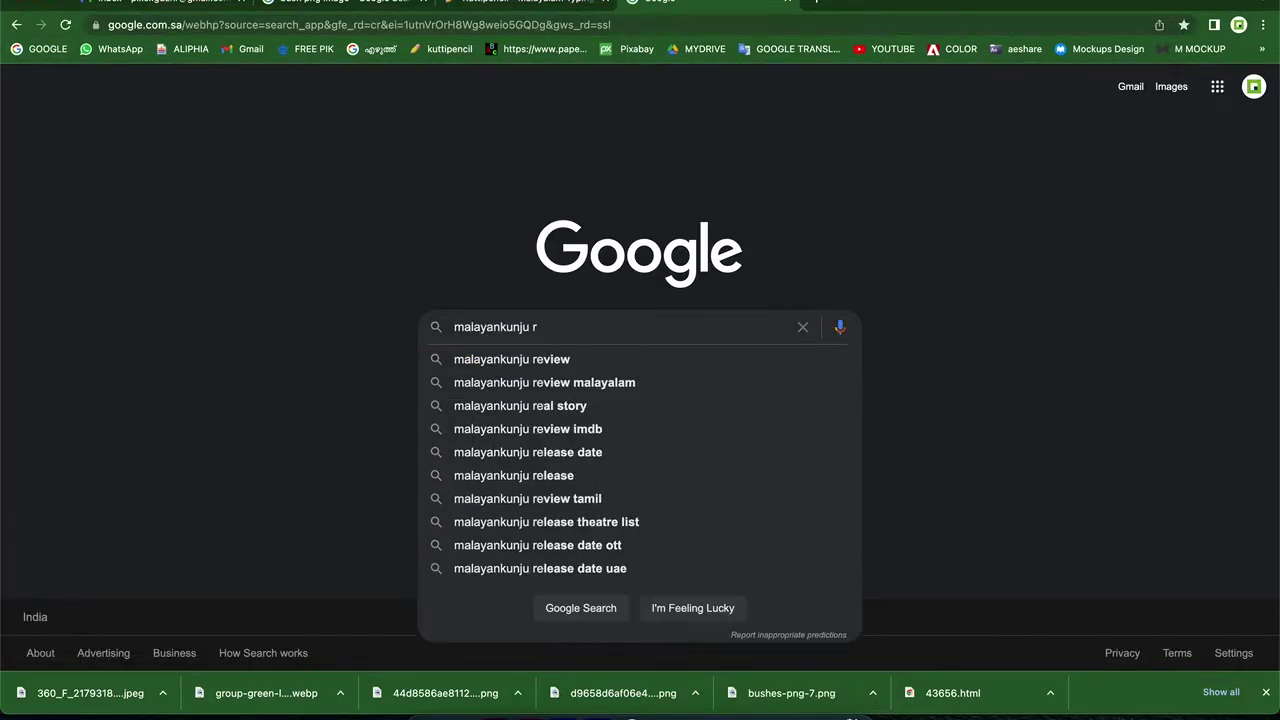
pyautogui.press('BackSpace')
pyautogui.write('title song')
pyautogui.press('BackSpace')
pyautogui.press('BackSpace')
pyautogui.press('BackSpace')
pyautogui.press('Return')
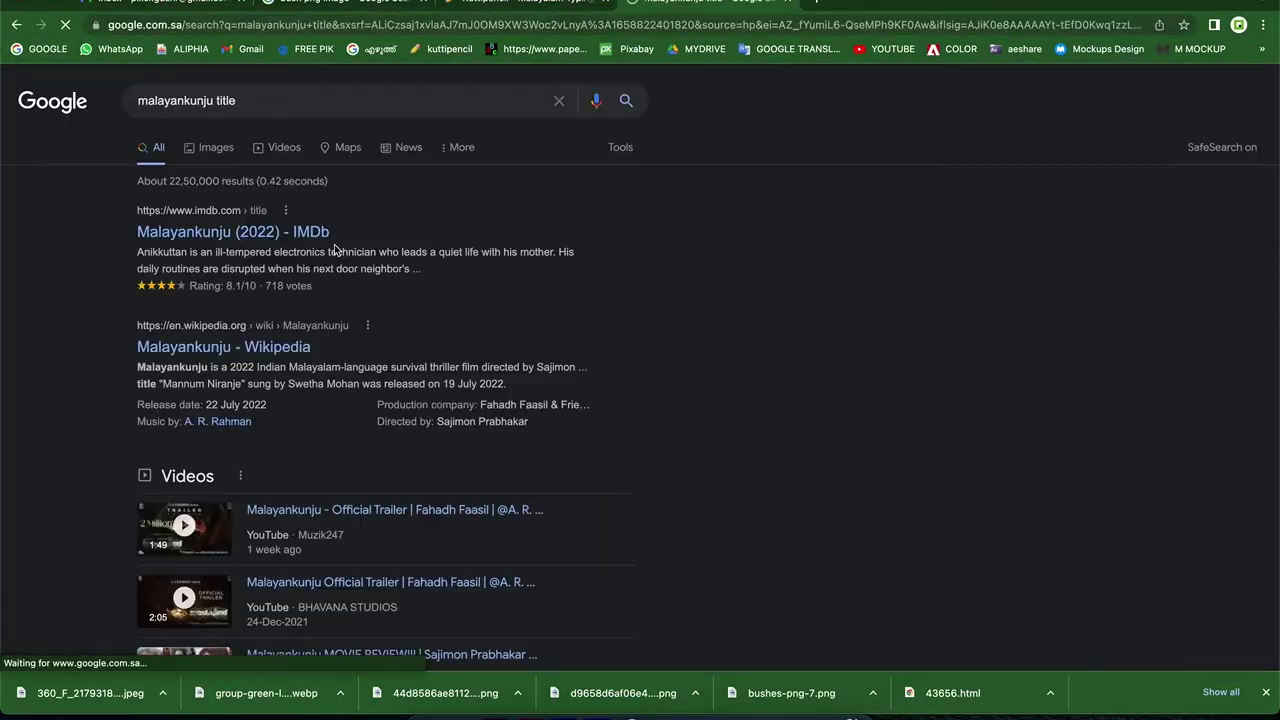
pyautogui.click(218, 146)
pyautogui.click(458, 175)
pyautogui.click(675, 180)
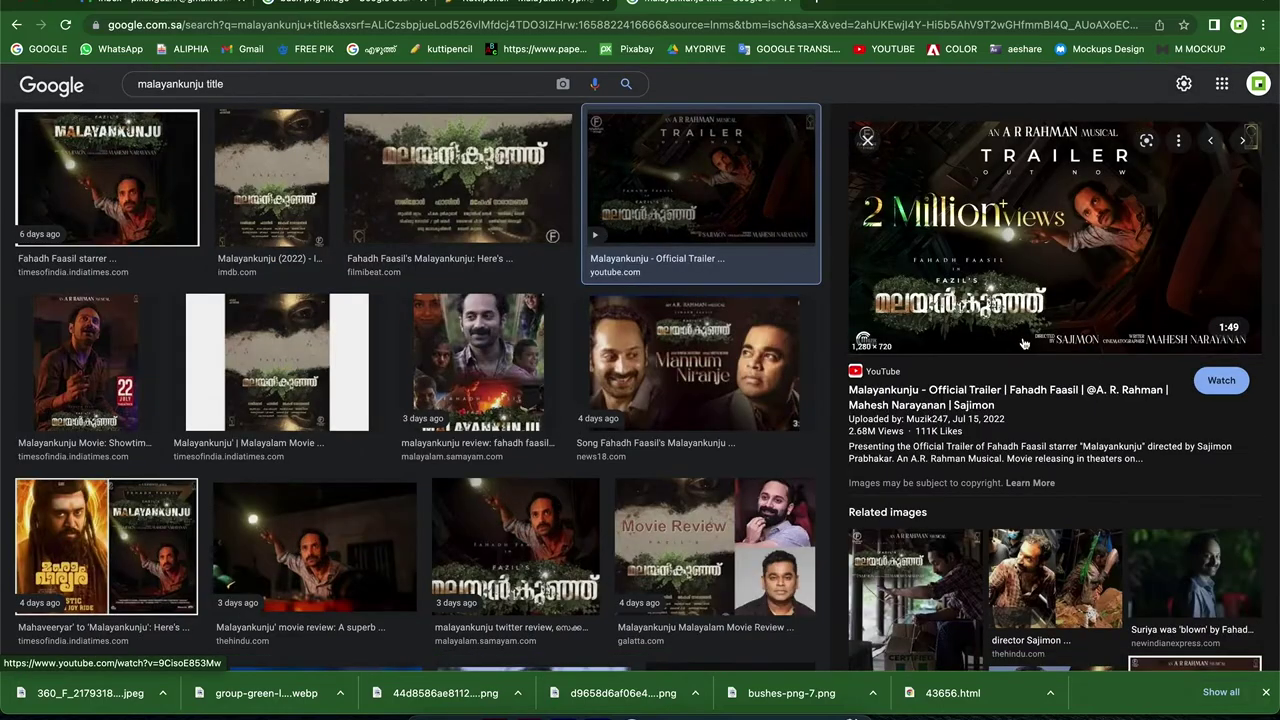
pyautogui.scroll(5, 749, 379)
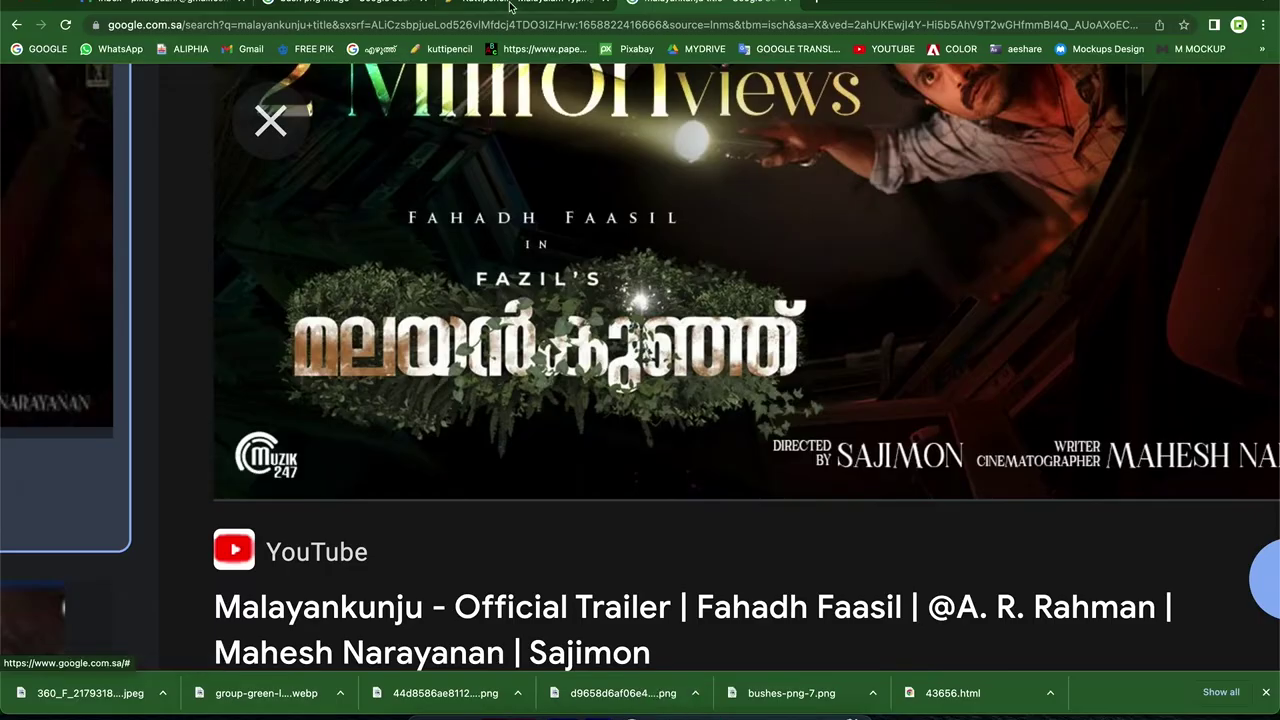
# Step: Convert the Malayalam title 'മലയൻകുഞ്ഞ്' to FML encoding in Kuttipencil and copy it into Illustrator
pyautogui.click(510, 7)
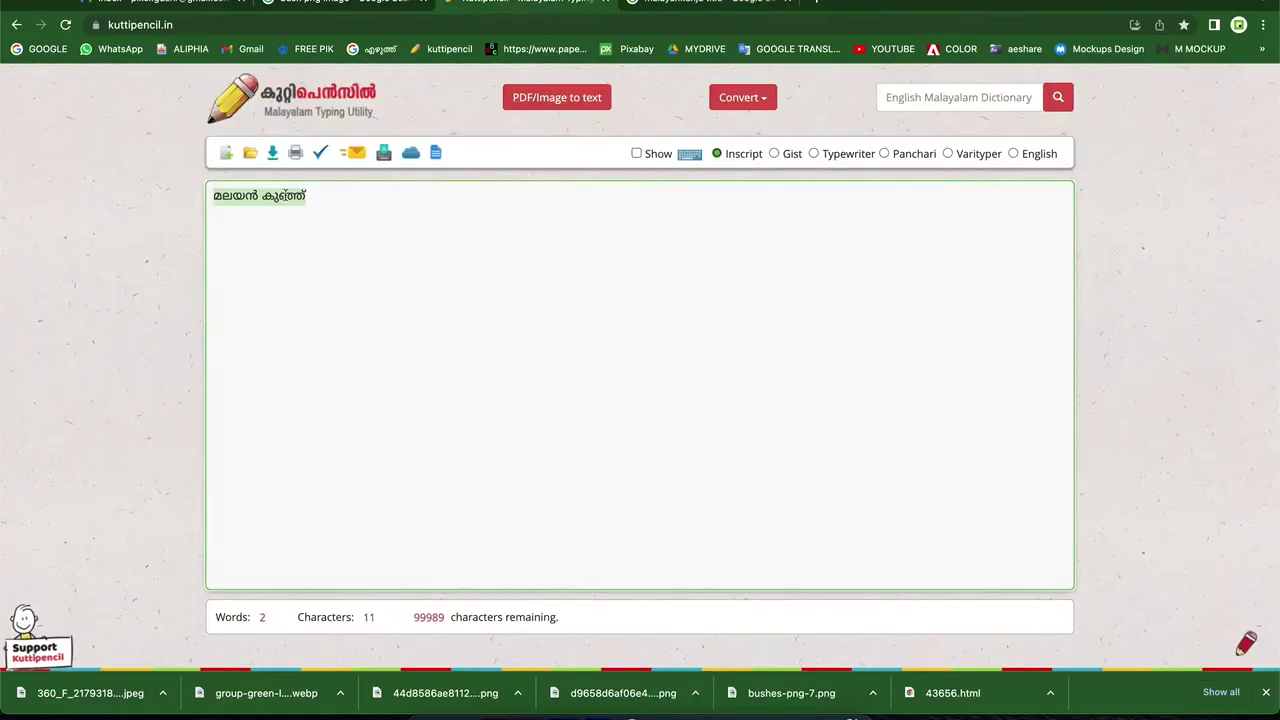
pyautogui.click(742, 97)
pyautogui.click(740, 150)
pyautogui.click(929, 423)
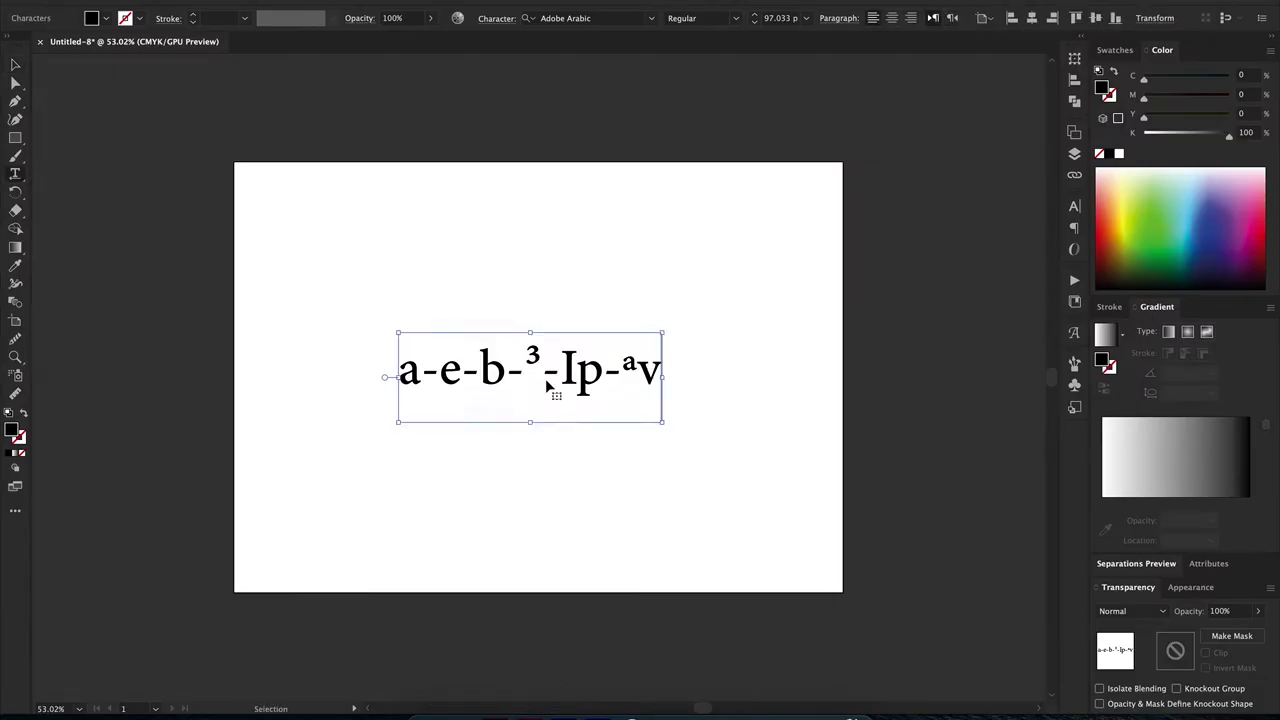
pyautogui.doubleClick(517, 386)
pyautogui.click(585, 18)
# Step: Set the Malayalam title in the ML-KV-Rimna-SB Bold font
pyautogui.write('ml')
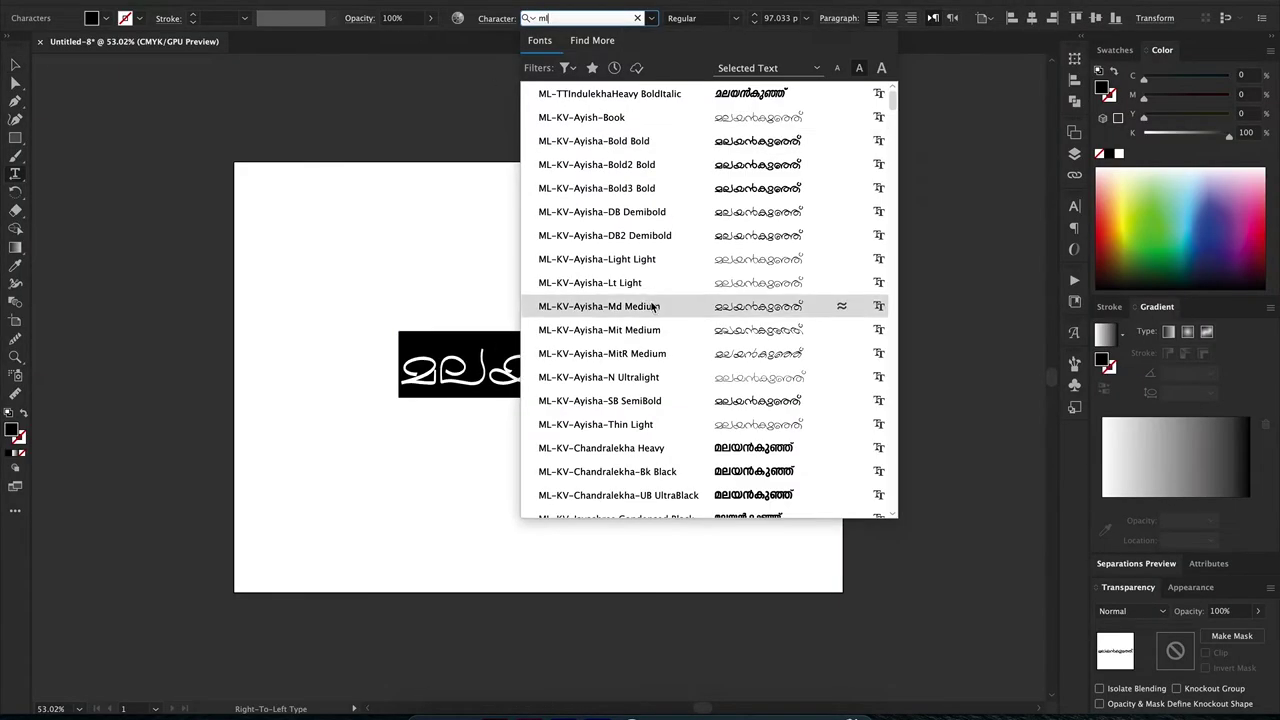
pyautogui.press('Down')
pyautogui.press('Down')
pyautogui.press('Down')
pyautogui.press('Down')
pyautogui.press('Down')
pyautogui.press('Down')
pyautogui.press('Down')
pyautogui.press('Down')
pyautogui.press('Down')
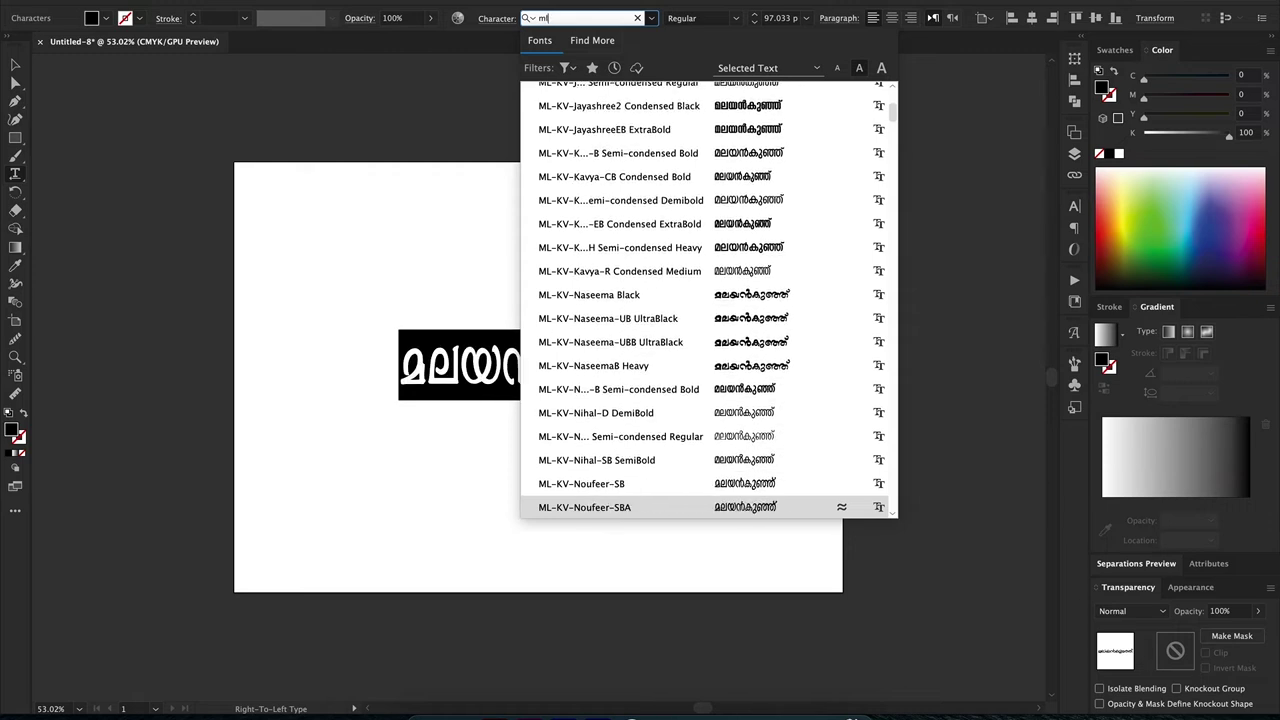
pyautogui.press('Down')
pyautogui.press('Down')
pyautogui.press('Down')
pyautogui.press('Up')
pyautogui.press('Return')
# Step: Enlarge the title, centre it horizontally and vertically on the artboard, and copy it
pyautogui.press('Escape')
pyautogui.moveTo(757, 329); pyautogui.dragTo(794, 337)
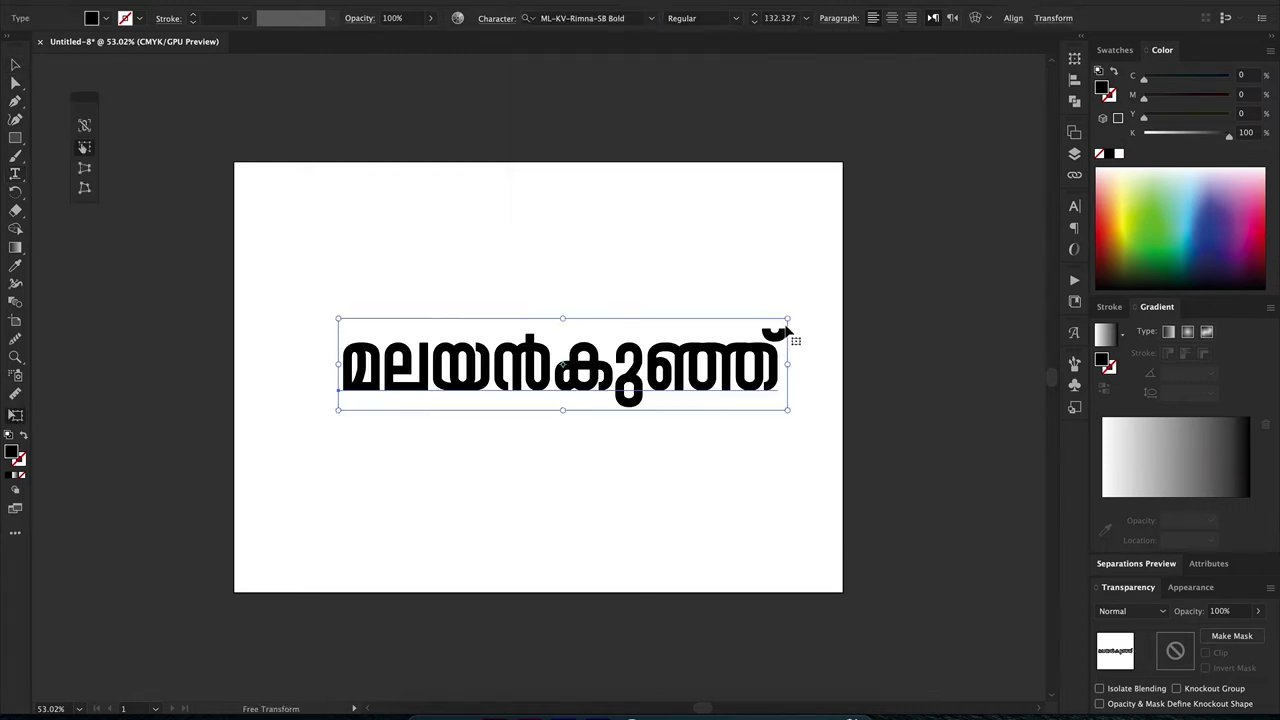
pyautogui.click(1013, 18)
pyautogui.click(1016, 92)
pyautogui.click(540, 375)
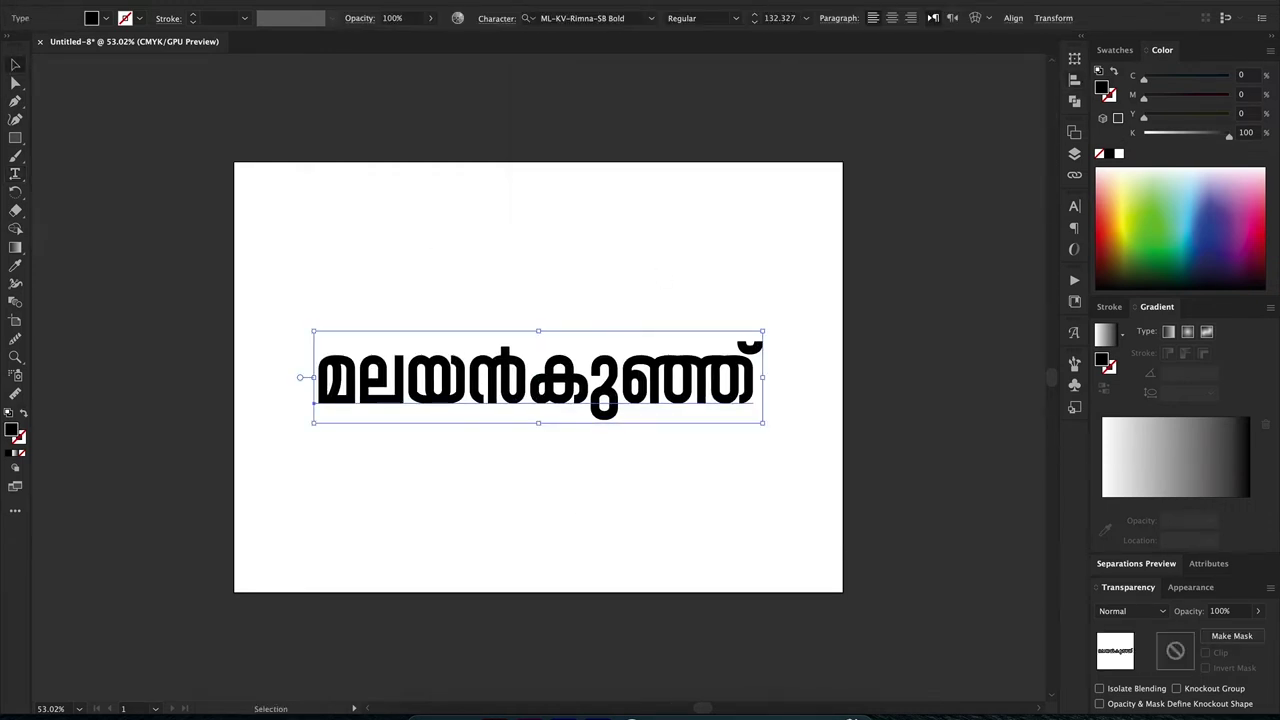
pyautogui.click(150, 2)
pyautogui.click(173, 83)
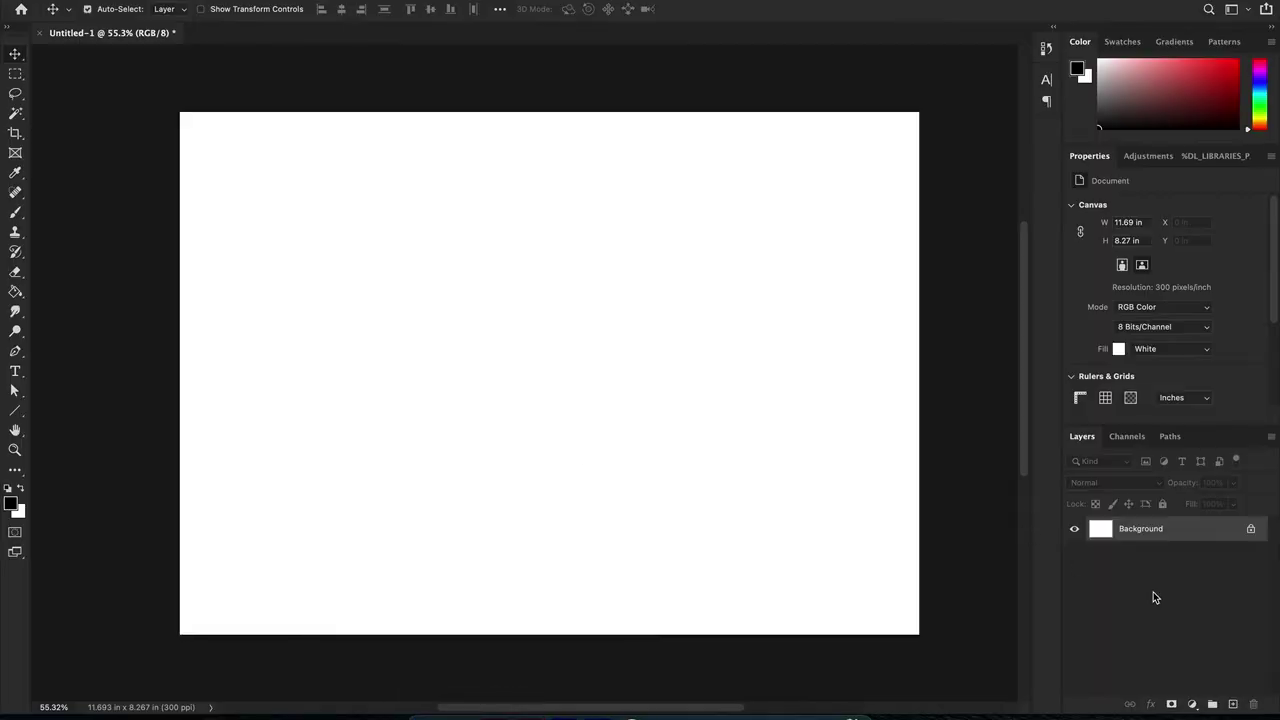
# Step: Add a black Solid Color fill layer and paste the title in slightly smaller
pyautogui.click(1190, 704)
pyautogui.click(1199, 358)
pyautogui.click(1146, 454)
pyautogui.hotkey('ctrl', 'v')
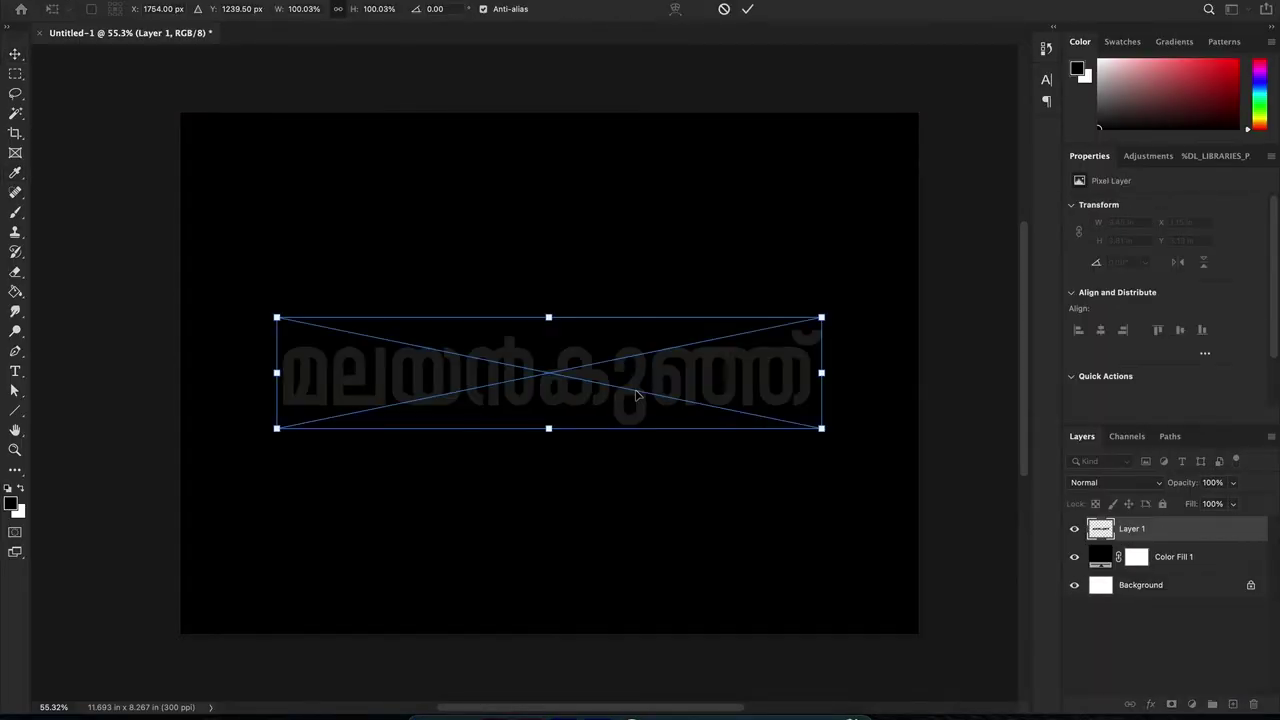
pyautogui.moveTo(823, 373); pyautogui.dragTo(765, 383)
pyautogui.press('Return')
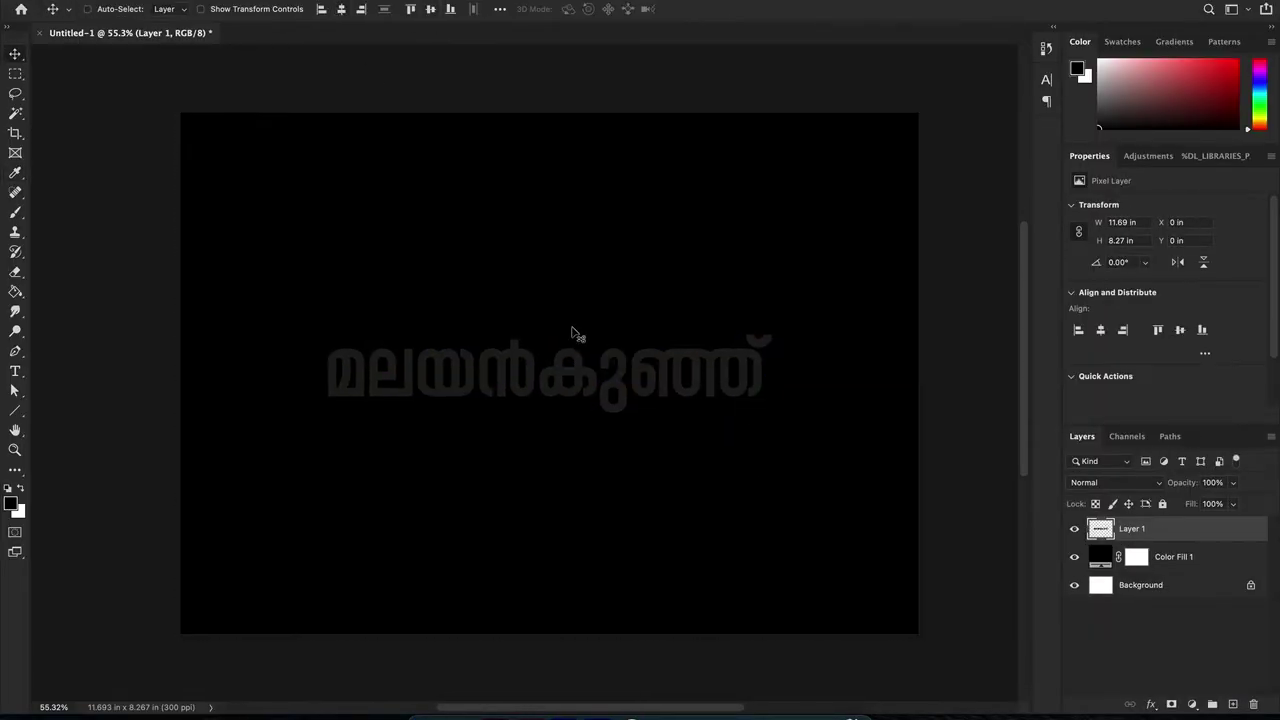
# Step: Give the title a white Color Overlay layer style
pyautogui.click(1151, 704)
pyautogui.click(1186, 606)
pyautogui.click(1006, 331)
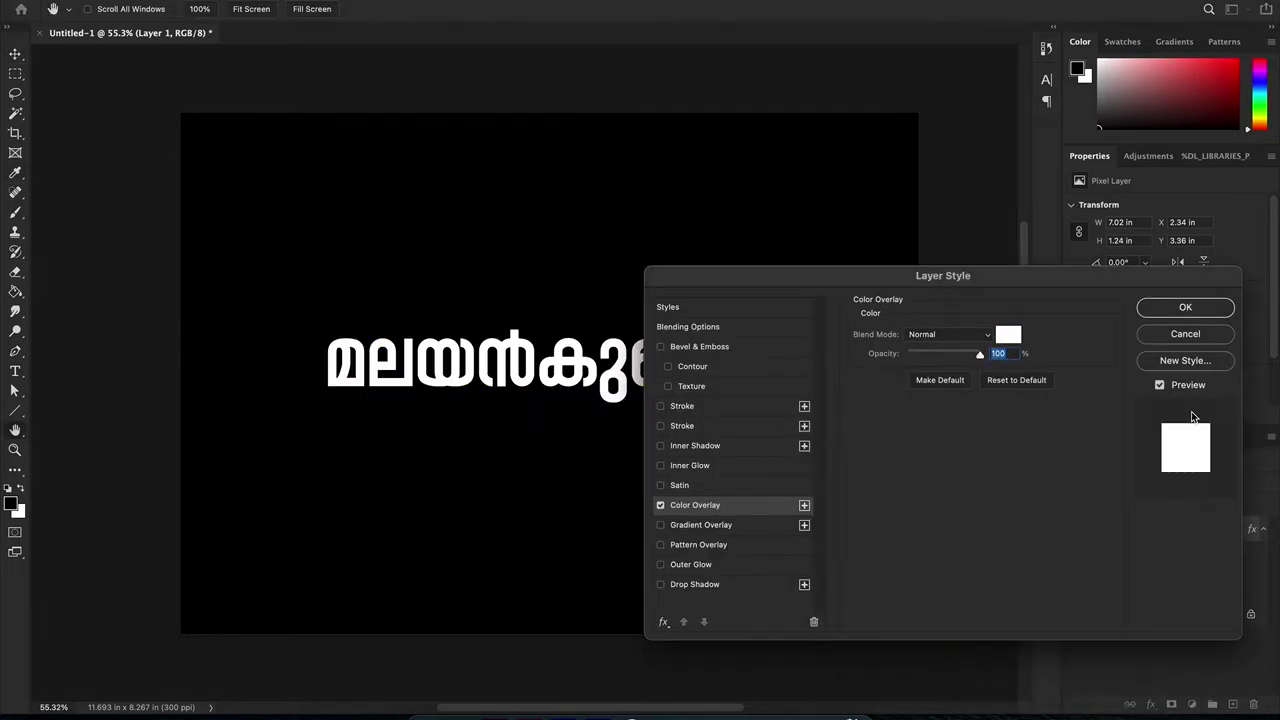
pyautogui.press('Return')
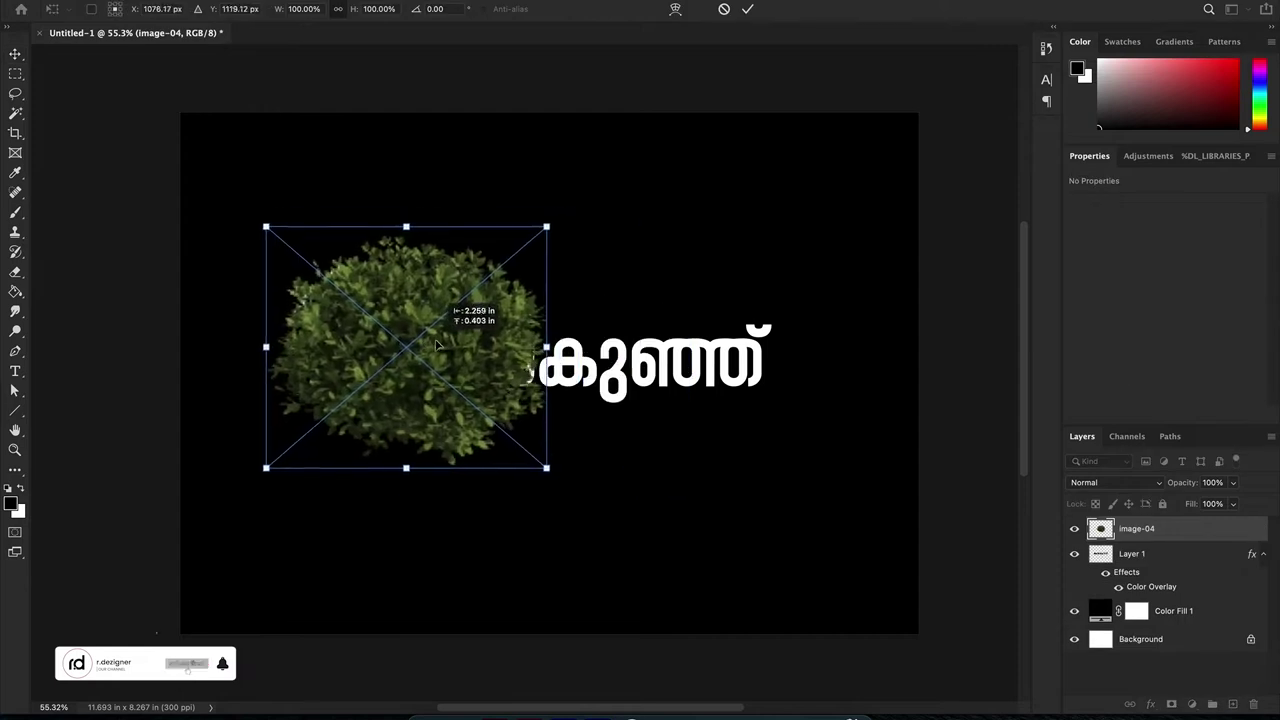
# Step: Scale down the placed image-04 bush and move its layer below the title
pyautogui.moveTo(549, 226); pyautogui.dragTo(514, 254)
pyautogui.press('Return')
pyautogui.hotkey('ctrl', '[')
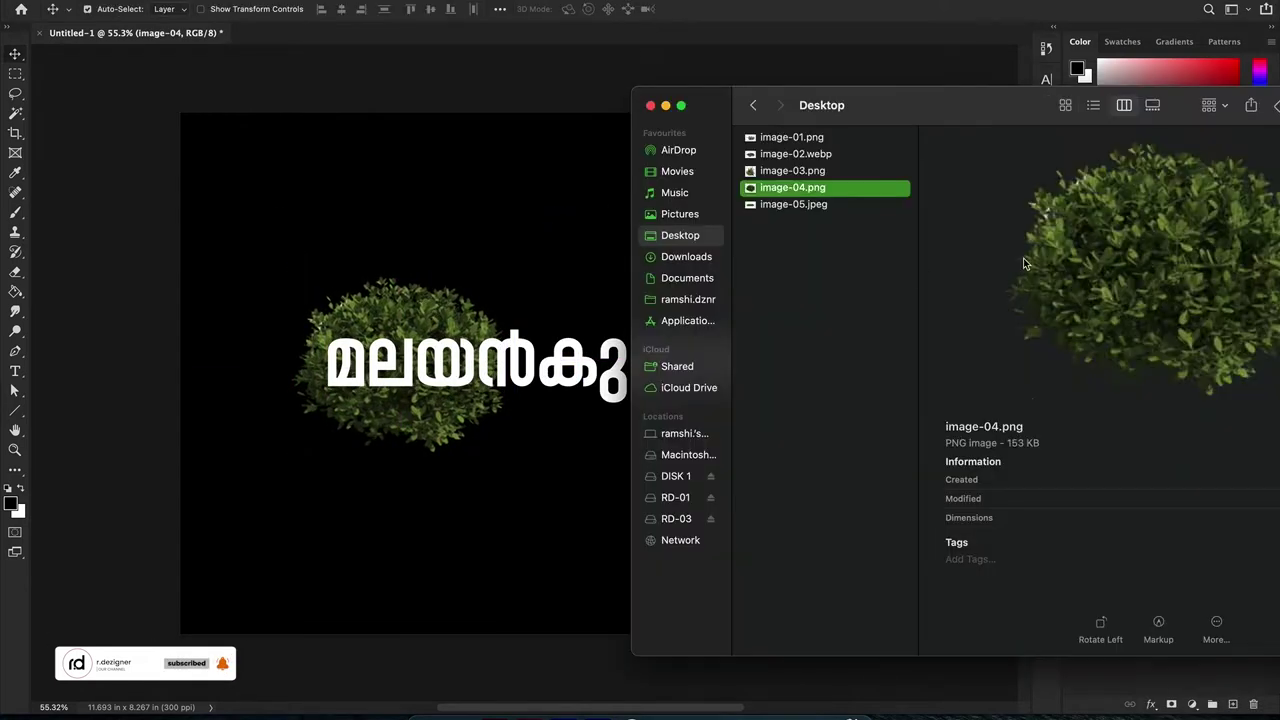
# Step: Place the image-05 grass, refine its subject mask and tones with Levels, and layer it below the bush
pyautogui.click(818, 205)
pyautogui.moveTo(818, 205); pyautogui.dragTo(549, 370)
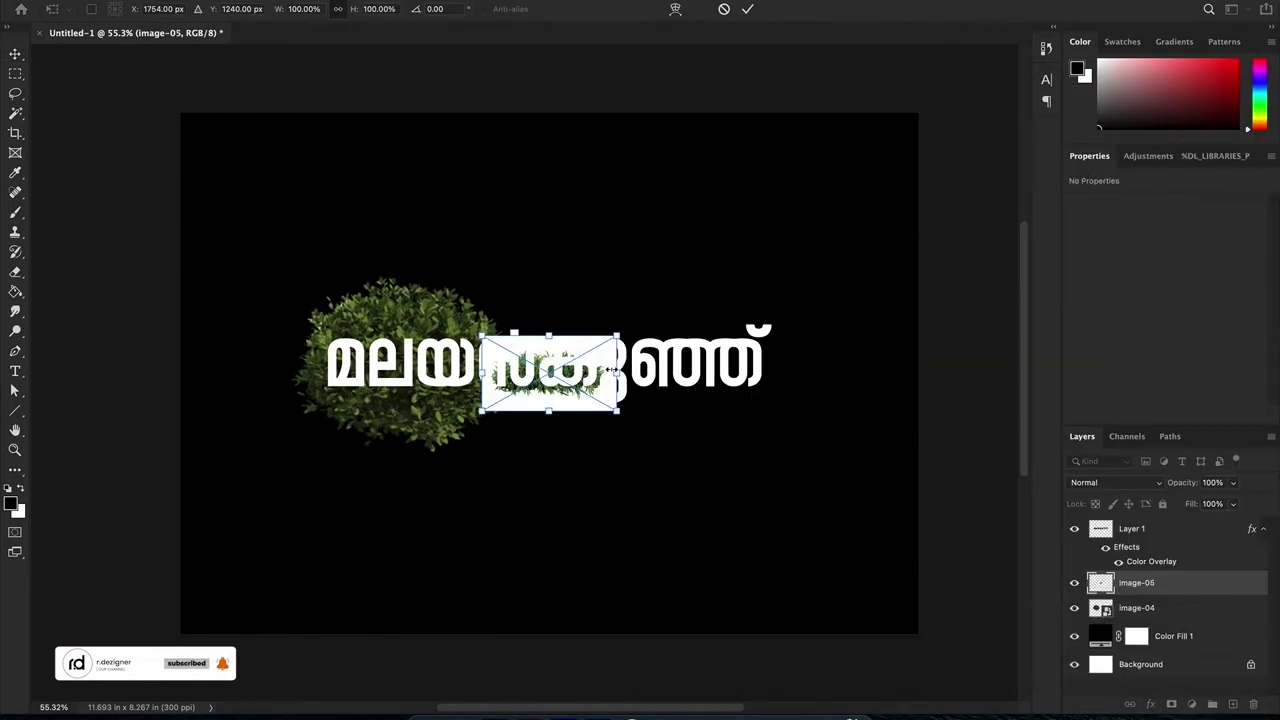
pyautogui.press('Return')
pyautogui.click(326, 147)
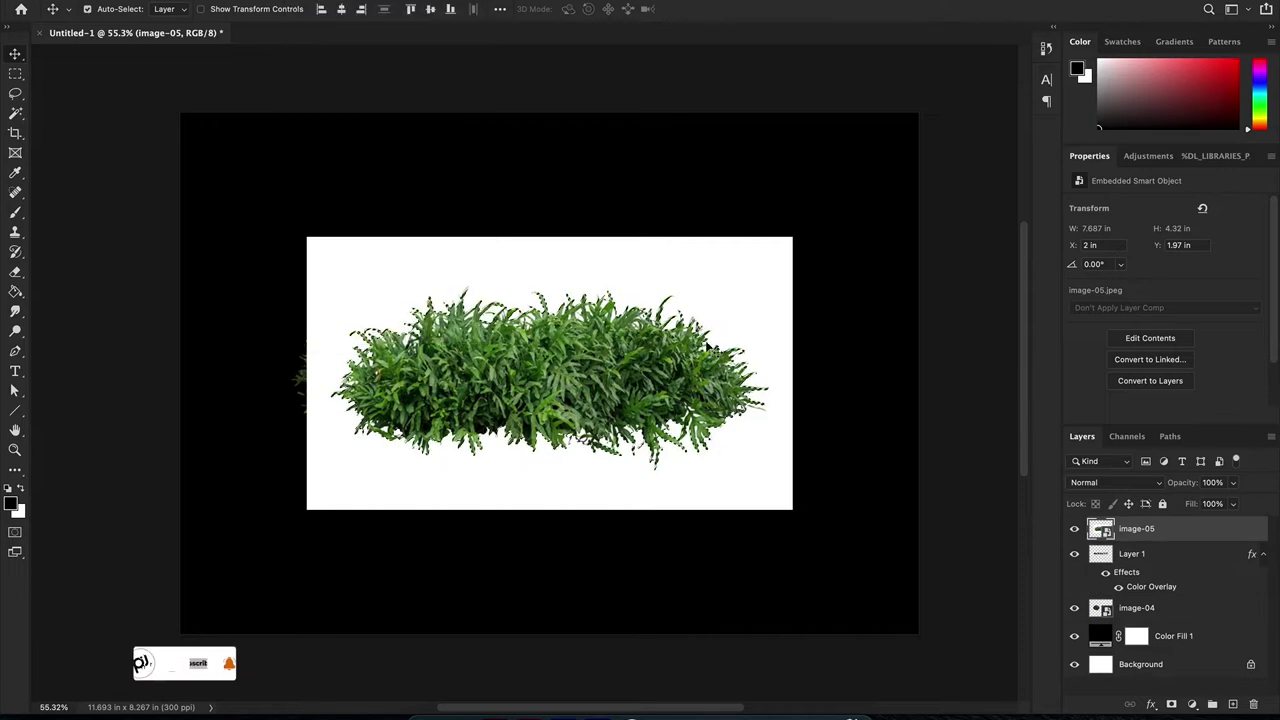
pyautogui.hotkey('ctrl', 'l')
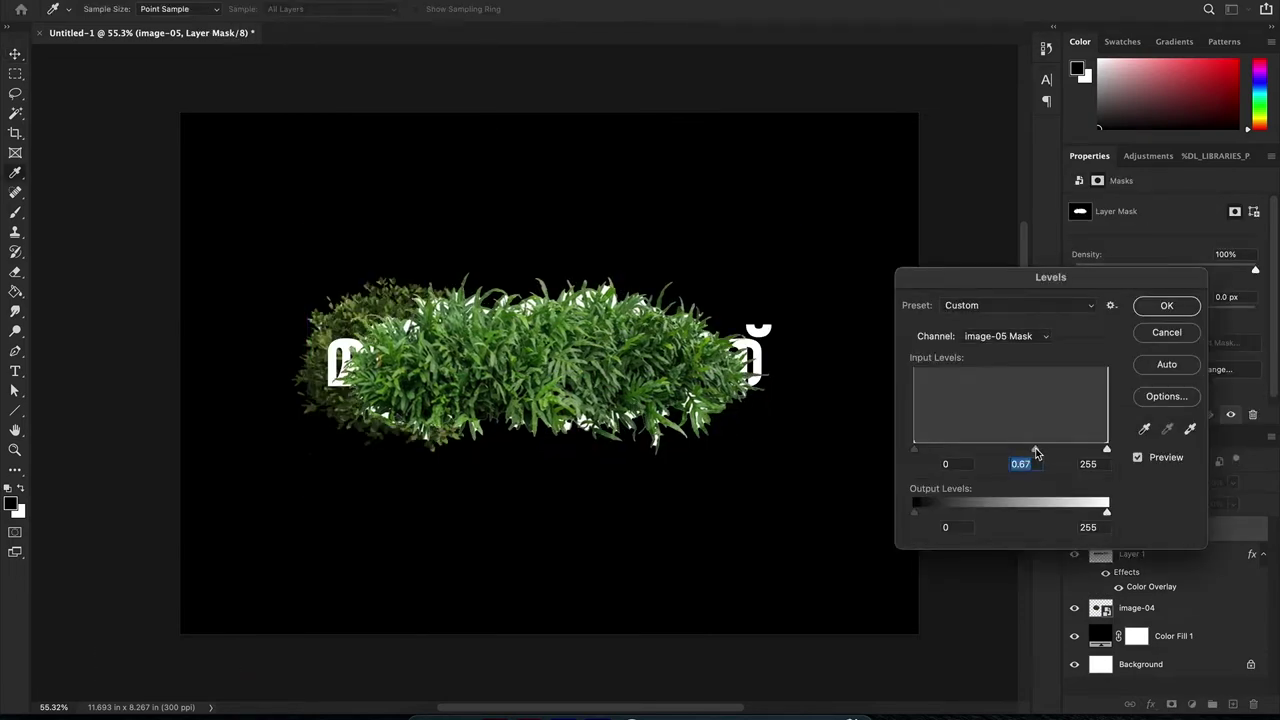
pyautogui.click(1166, 332)
pyautogui.hotkey('ctrl', 'l')
pyautogui.moveTo(606, 297); pyautogui.dragTo(596, 297)
pyautogui.click(757, 155)
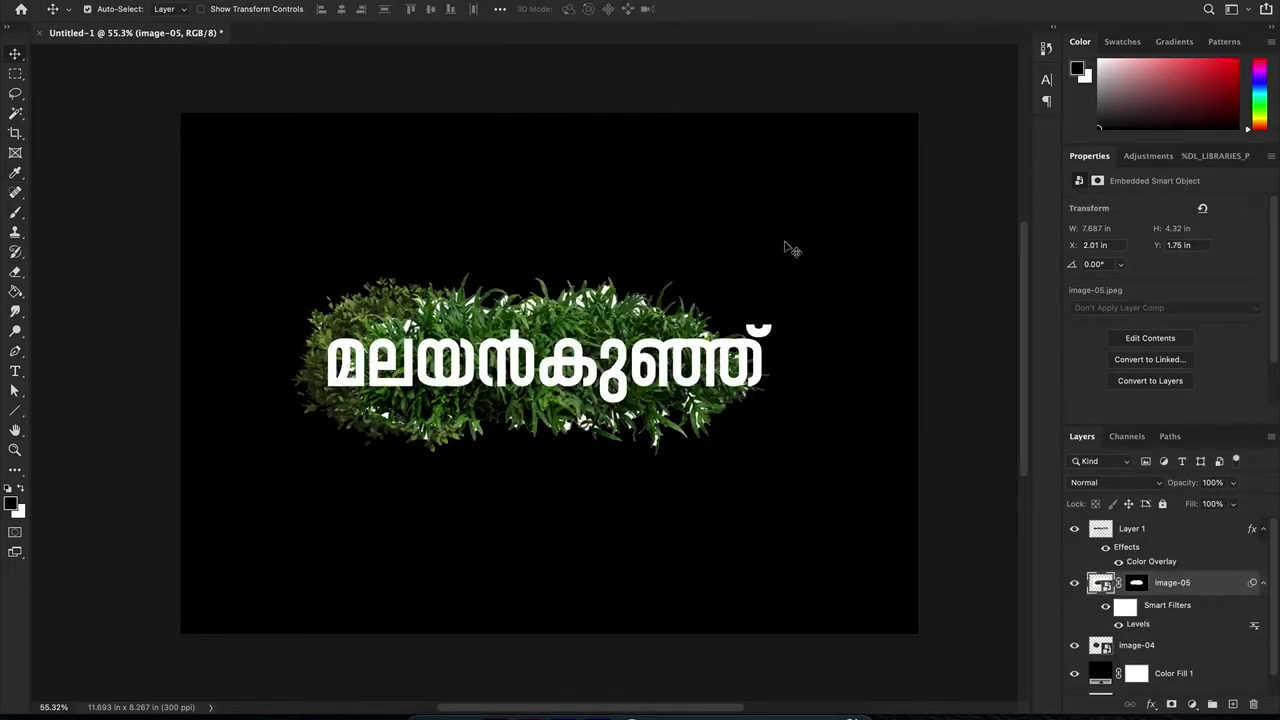
pyautogui.hotkey('ctrl', '[')
# Step: Shrink the image-05 grass bush to about 80% size
pyautogui.hotkey('ctrl', 't')
pyautogui.moveTo(793, 222); pyautogui.dragTo(737, 257)
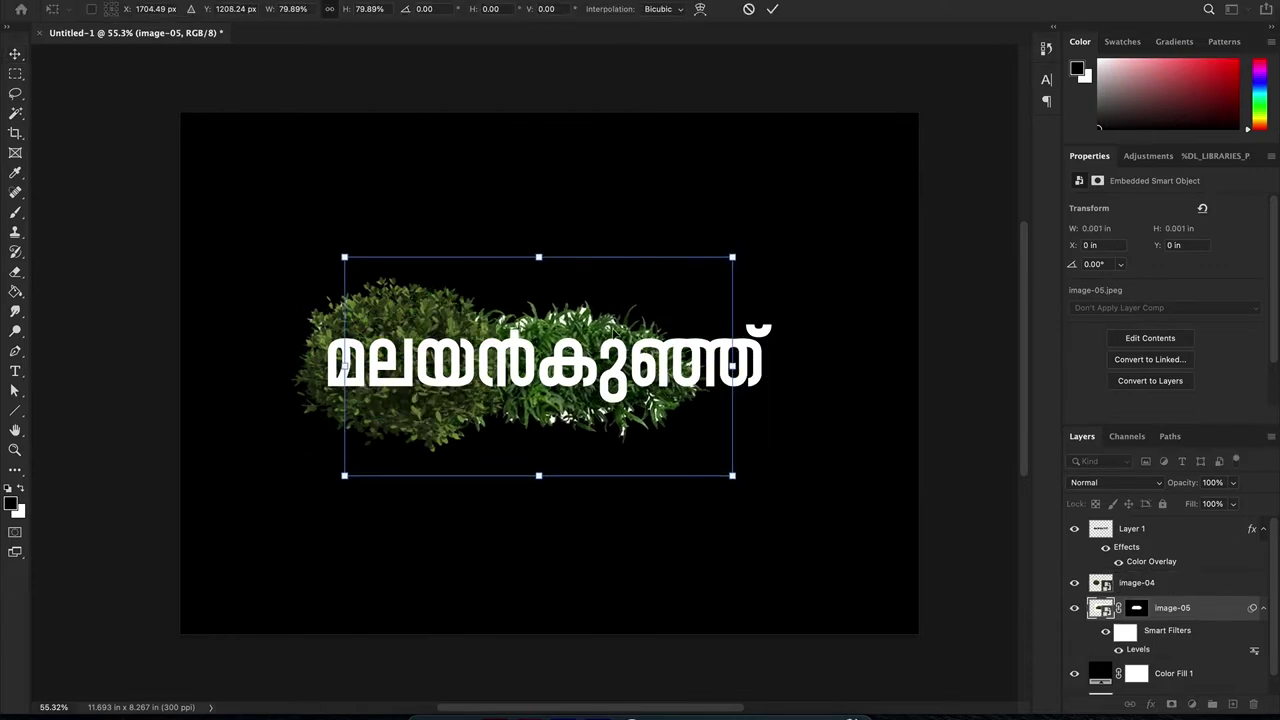
pyautogui.press('Return')
# Step: Mask out the grass's white patches using Magic Wand and Select Similar, then duplicate the leafy bush
pyautogui.press('w')
pyautogui.click(582, 331)
pyautogui.scroll(3, 586, 332)
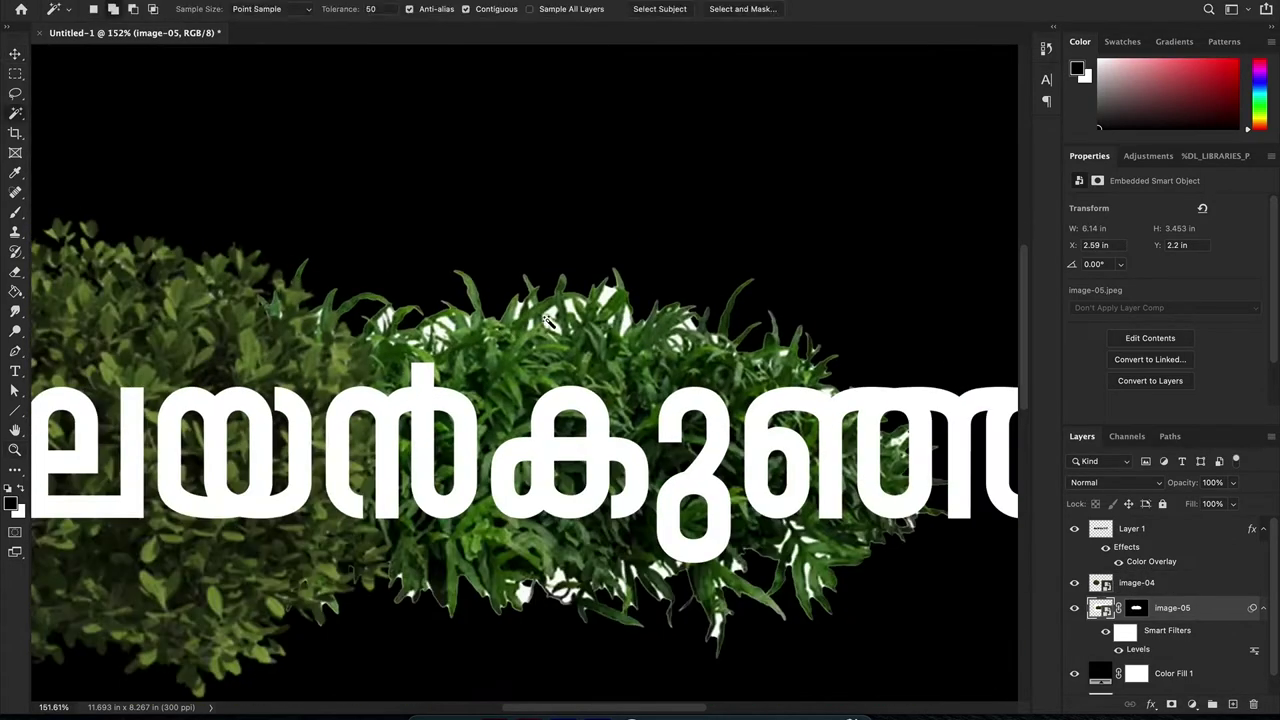
pyautogui.scroll(3, 586, 332)
pyautogui.click(310, 0)
pyautogui.click(320, 228)
pyautogui.press('Delete')
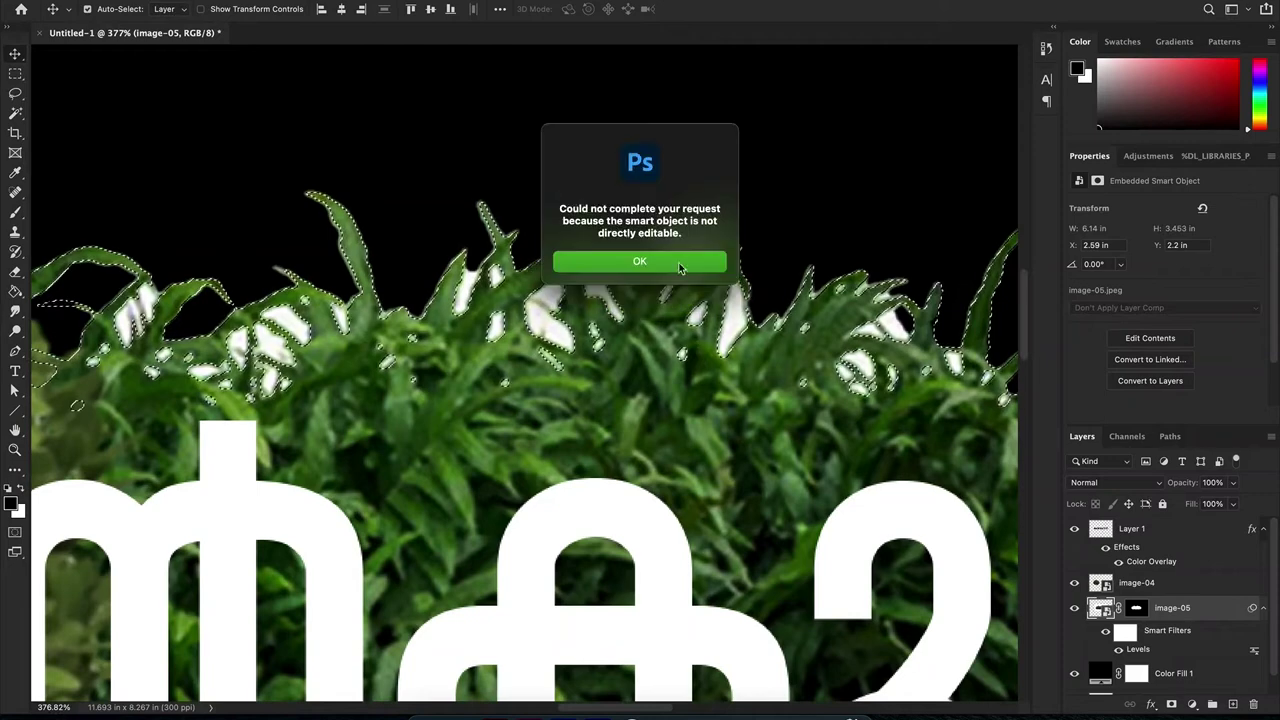
pyautogui.click(640, 260)
pyautogui.click(1137, 608)
pyautogui.press('Delete')
pyautogui.hotkey('ctrl', '0')
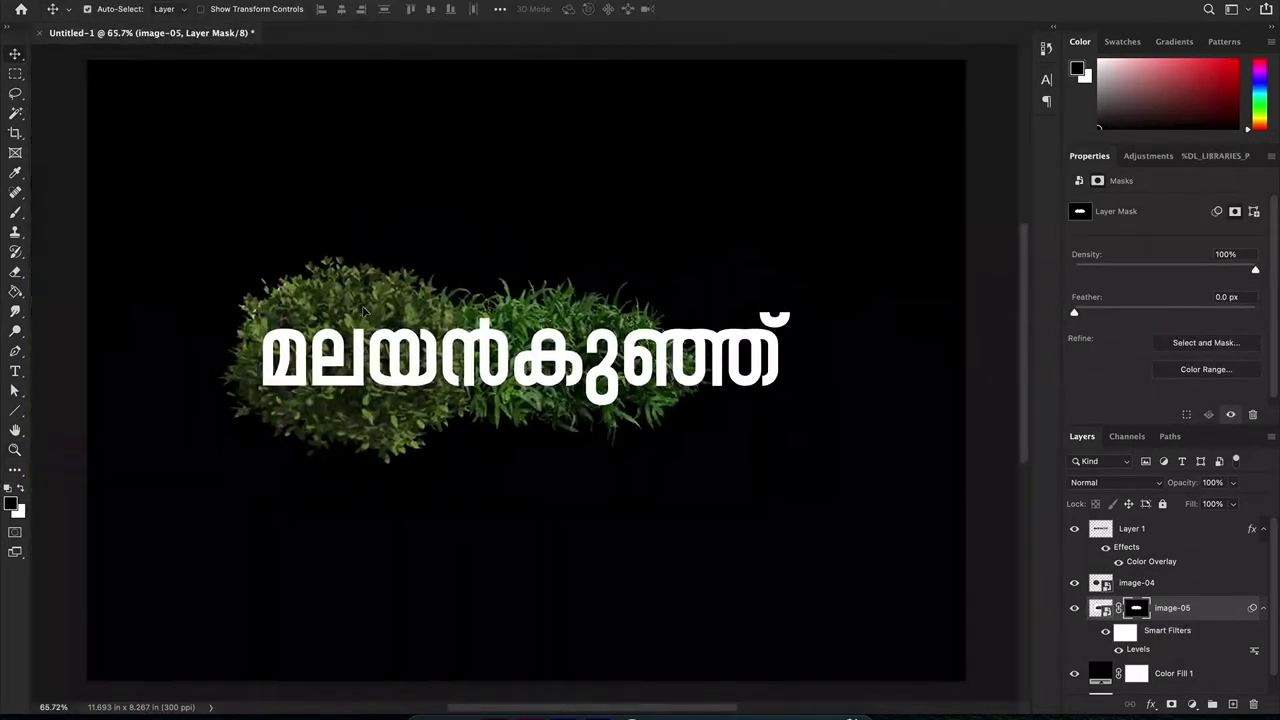
pyautogui.moveTo(520, 365); pyautogui.dragTo(808, 365)
# Step: Place the image-01 fern from Finder beneath the title, shrunk and distorted
pyautogui.click(426, 693)
pyautogui.press('Up')
pyautogui.press('Up')
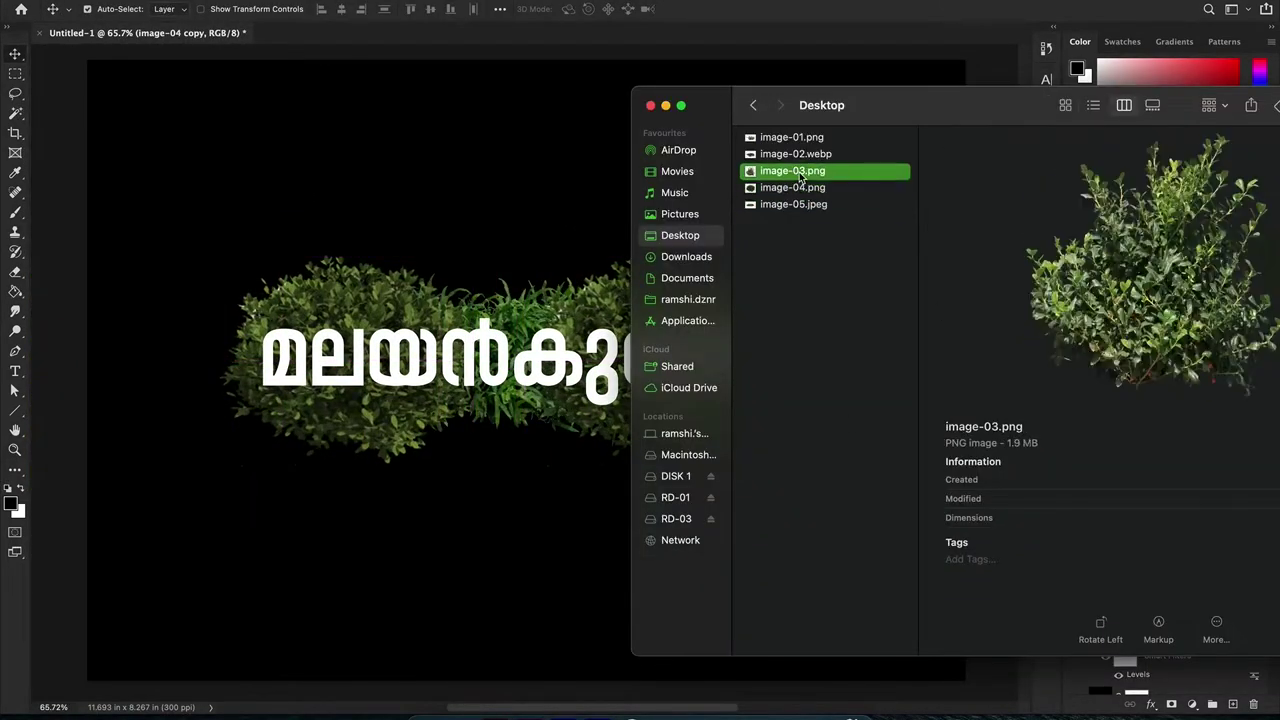
pyautogui.press('Up')
pyautogui.press('Up')
pyautogui.moveTo(790, 137); pyautogui.dragTo(472, 268)
pyautogui.moveTo(963, 654)
pyautogui.mouseDown()
pyautogui.moveTo(526, 434)
pyautogui.moveTo(601, 421)
pyautogui.moveTo(584, 445)
pyautogui.mouseUp()
# Step: Apply Levels to the image-05 grass bush, add a centred image-04 copy, and mask the fern
pyautogui.click(1172, 658)
pyautogui.hotkey('ctrl', 'l')
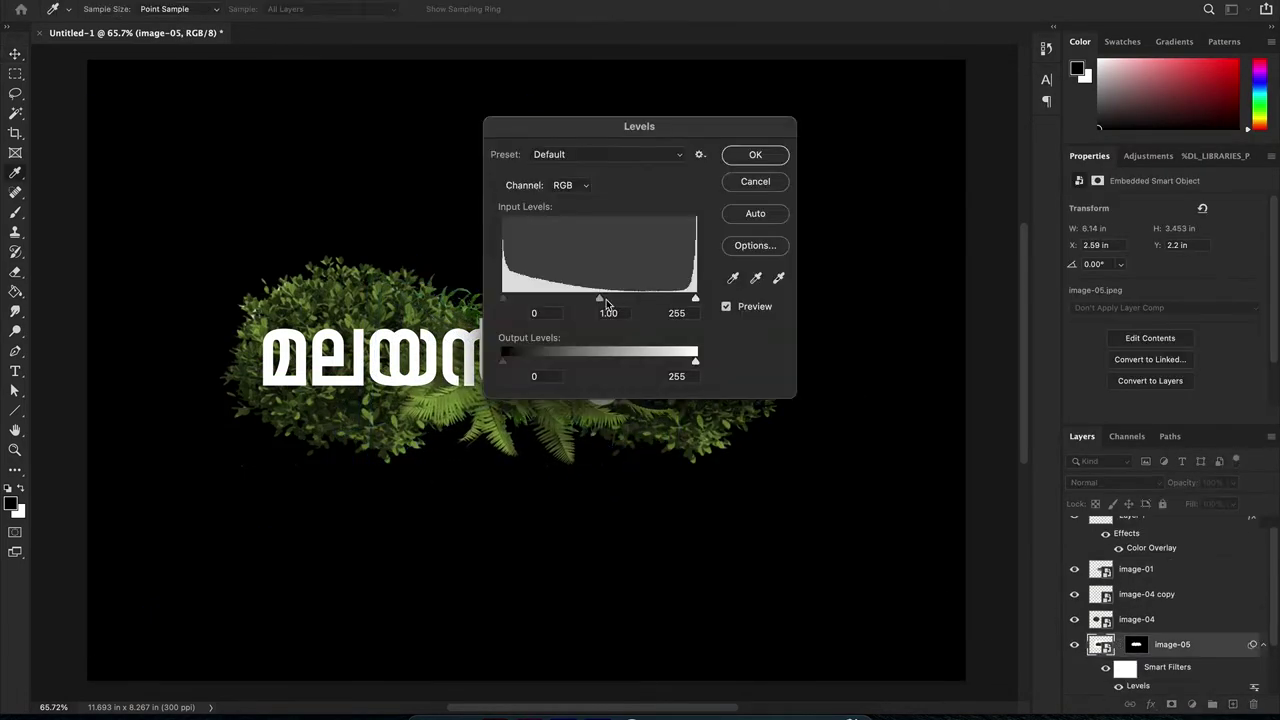
pyautogui.press('Return')
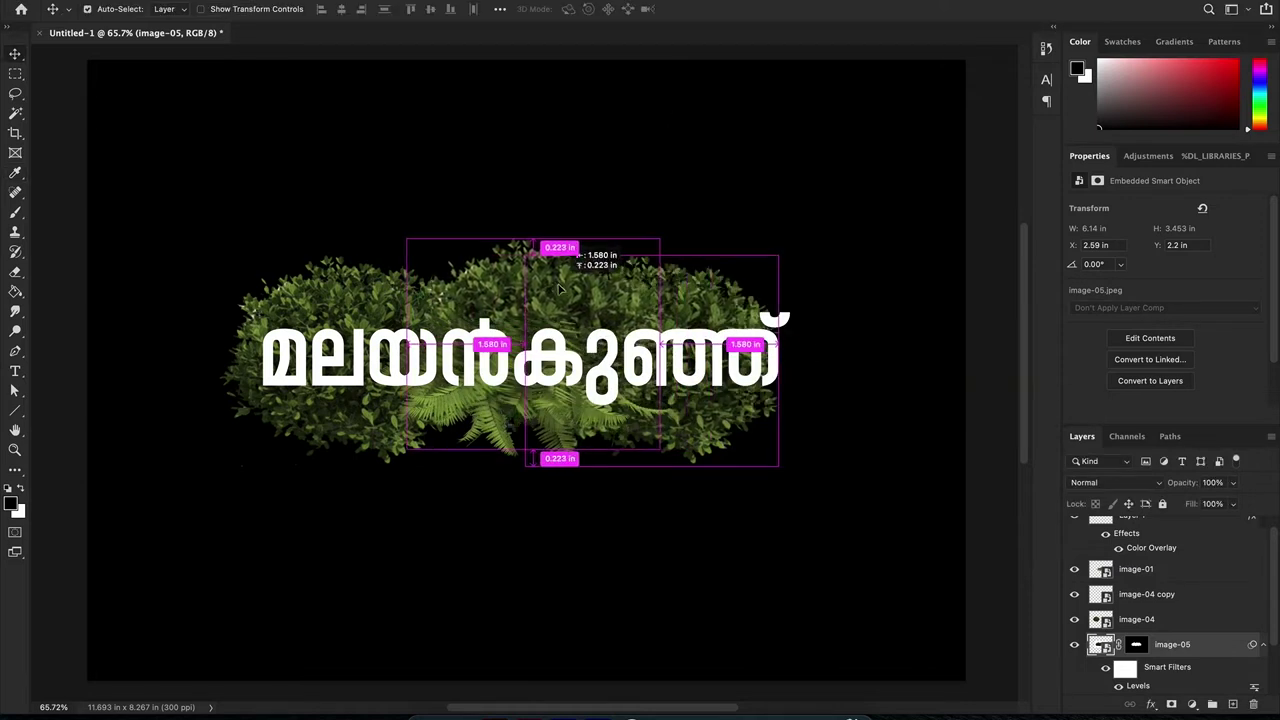
pyautogui.hotkey('ctrl', 'alt', 't')
pyautogui.moveTo(514, 291); pyautogui.dragTo(537, 301)
pyautogui.press('Return')
pyautogui.click(1136, 568)
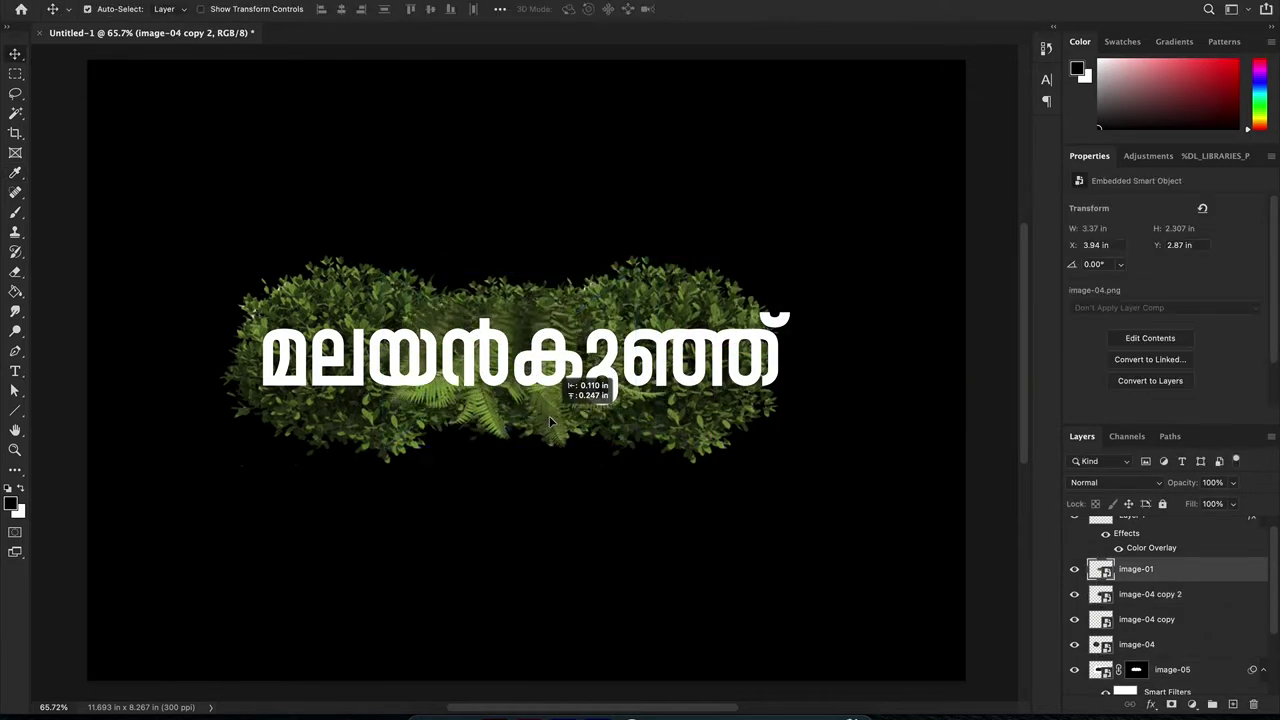
pyautogui.click(1170, 705)
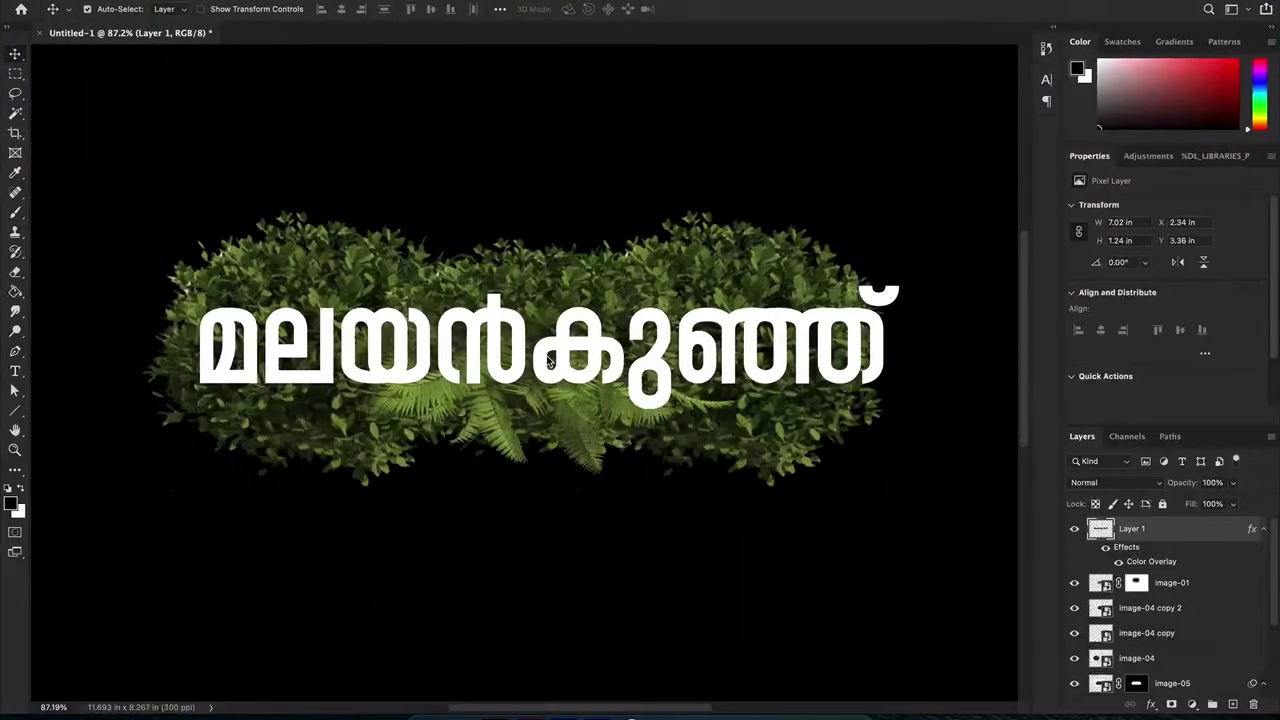
# Step: Paste the vine image and remove its white background with Magic Wand and Select Similar
pyautogui.hotkey('ctrl', 'v')
pyautogui.press('w')
pyautogui.click(613, 378)
pyautogui.press('Delete')
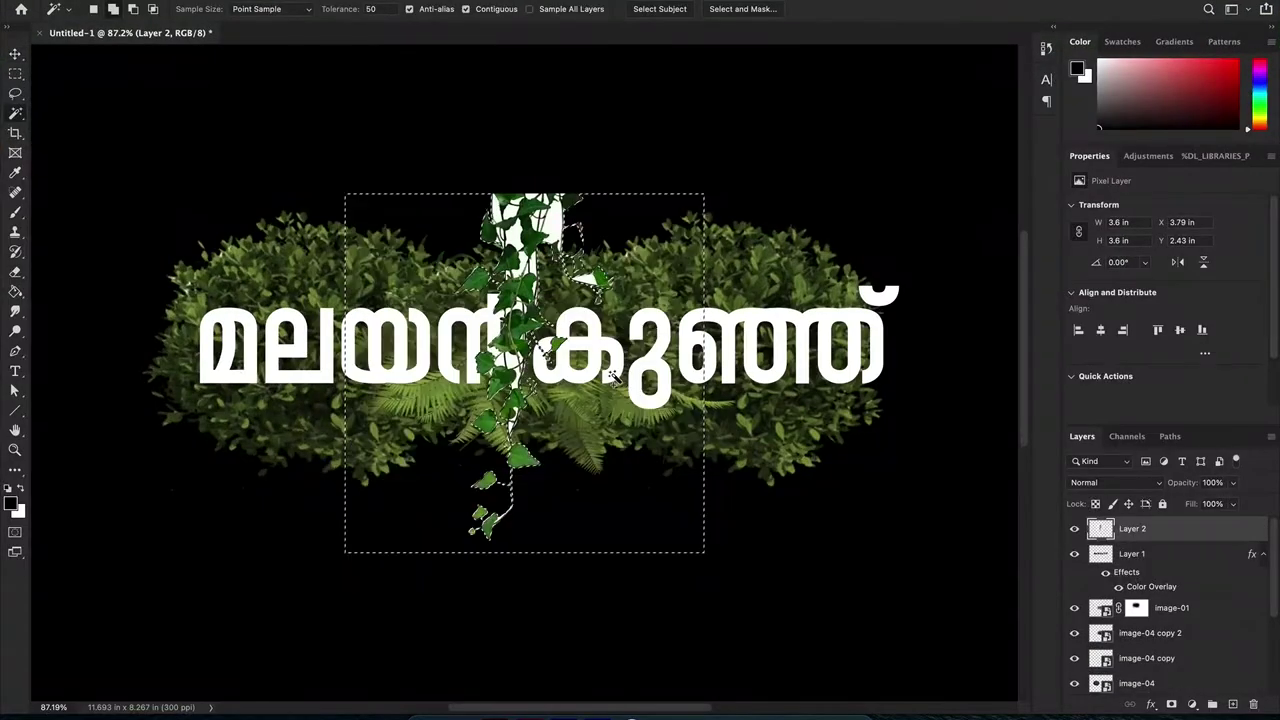
pyautogui.hotkey('ctrl', 'd')
pyautogui.click(496, 238)
pyautogui.click(330, 10)
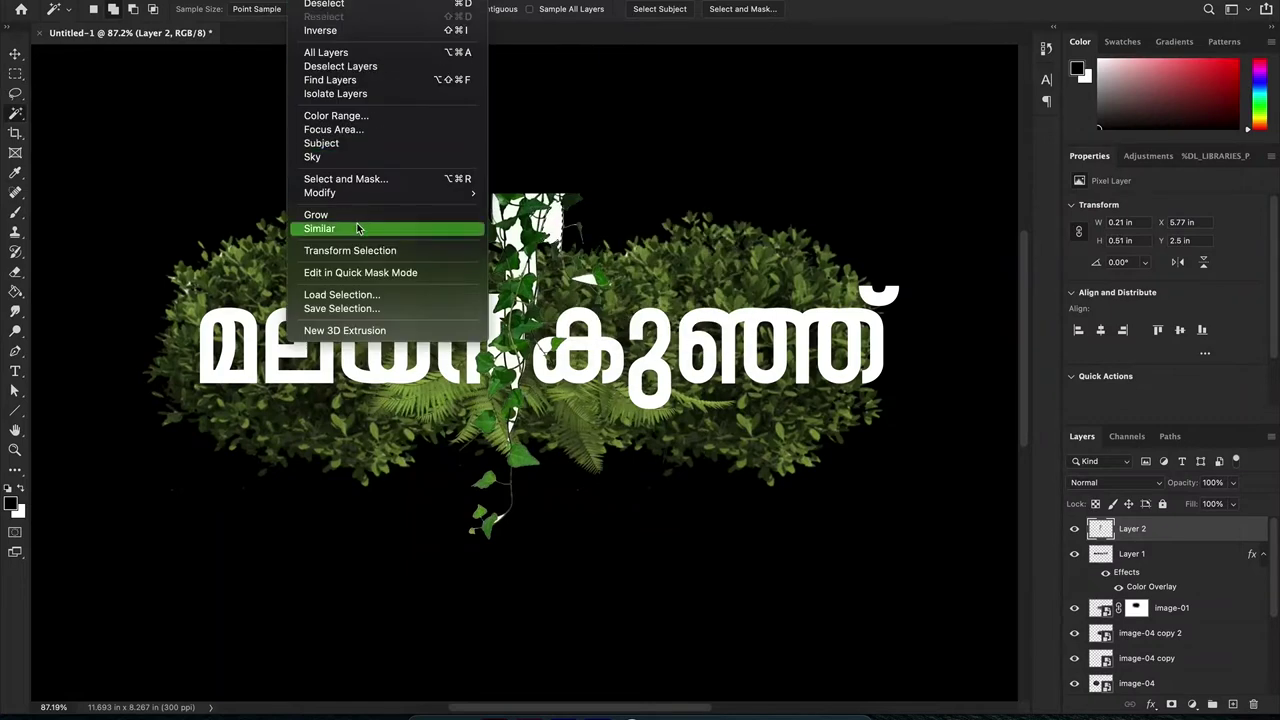
pyautogui.click(310, 228)
pyautogui.press('Delete')
pyautogui.hotkey('ctrl', 'd')
# Step: Shrink the vine to 39.61% and darken its midtones with Levels
pyautogui.hotkey('ctrl', 't')
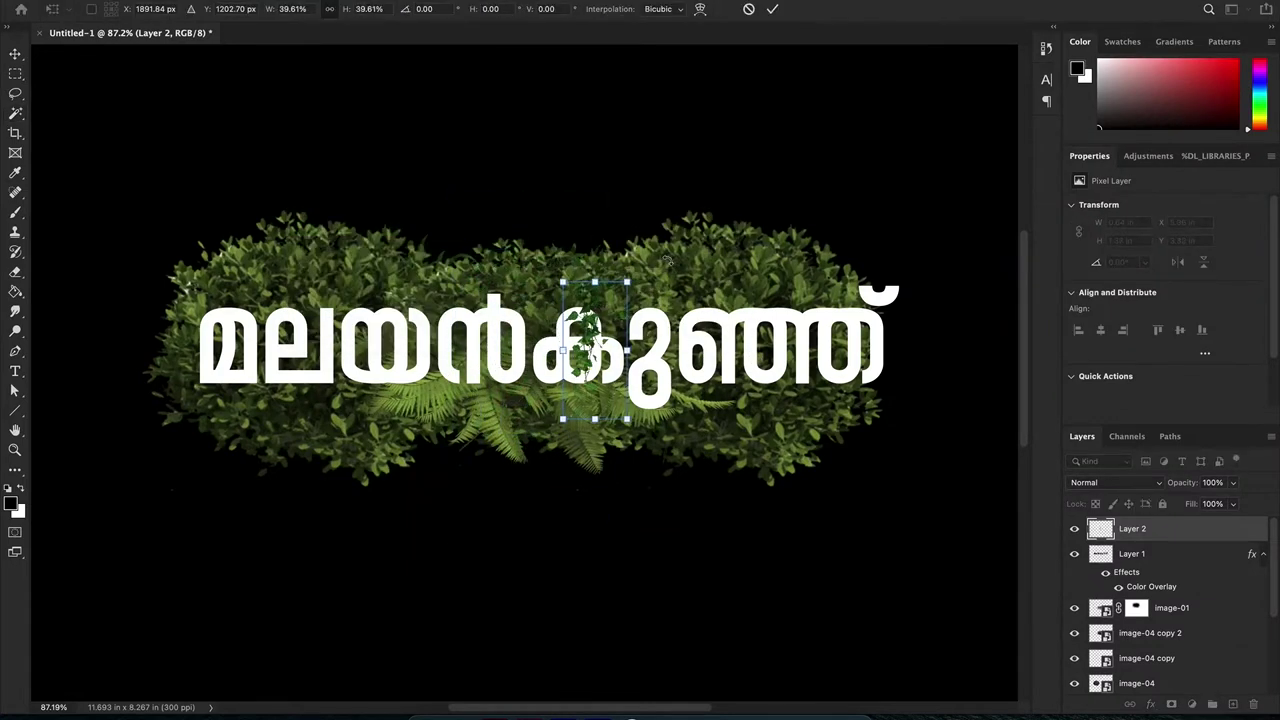
pyautogui.press('Return')
pyautogui.hotkey('ctrl', 'l')
pyautogui.moveTo(1010, 451); pyautogui.dragTo(1018, 456)
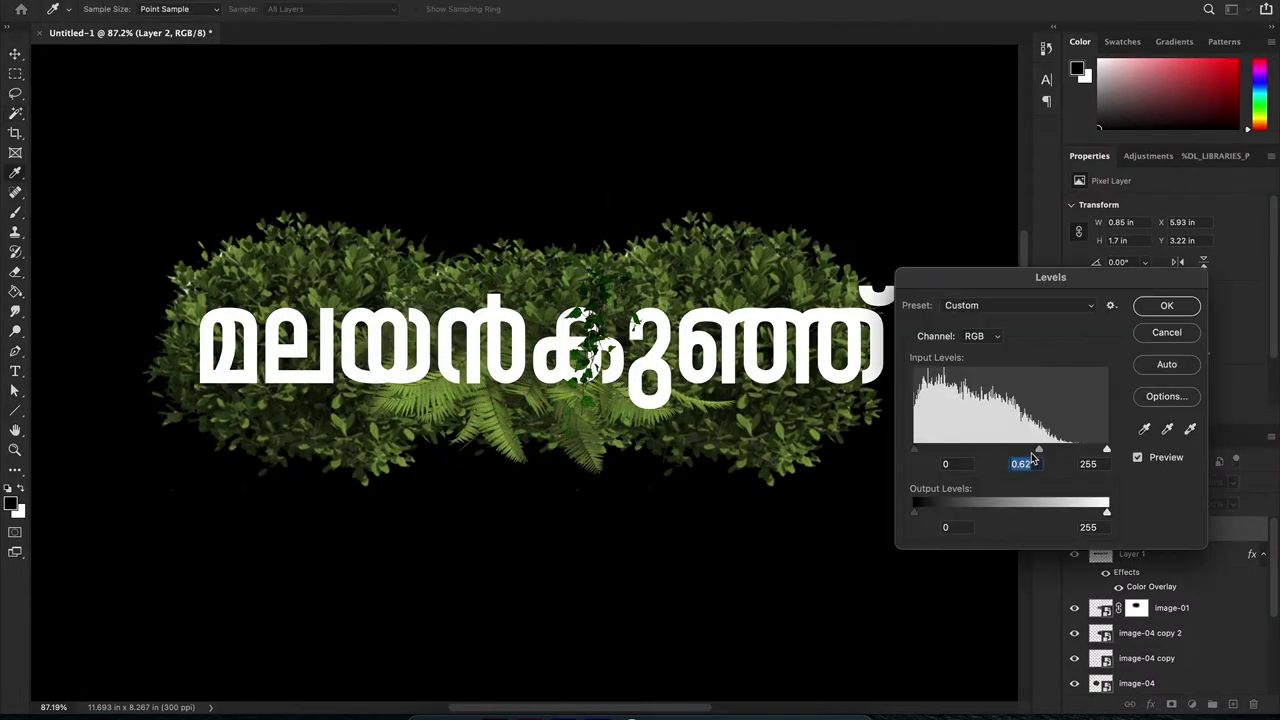
pyautogui.click(1183, 302)
# Step: Find another ivy vine image in the browser's image search results
pyautogui.press('super+Tab')
pyautogui.scroll(-5, 1076, 452)
pyautogui.scroll(-3, 1076, 452)
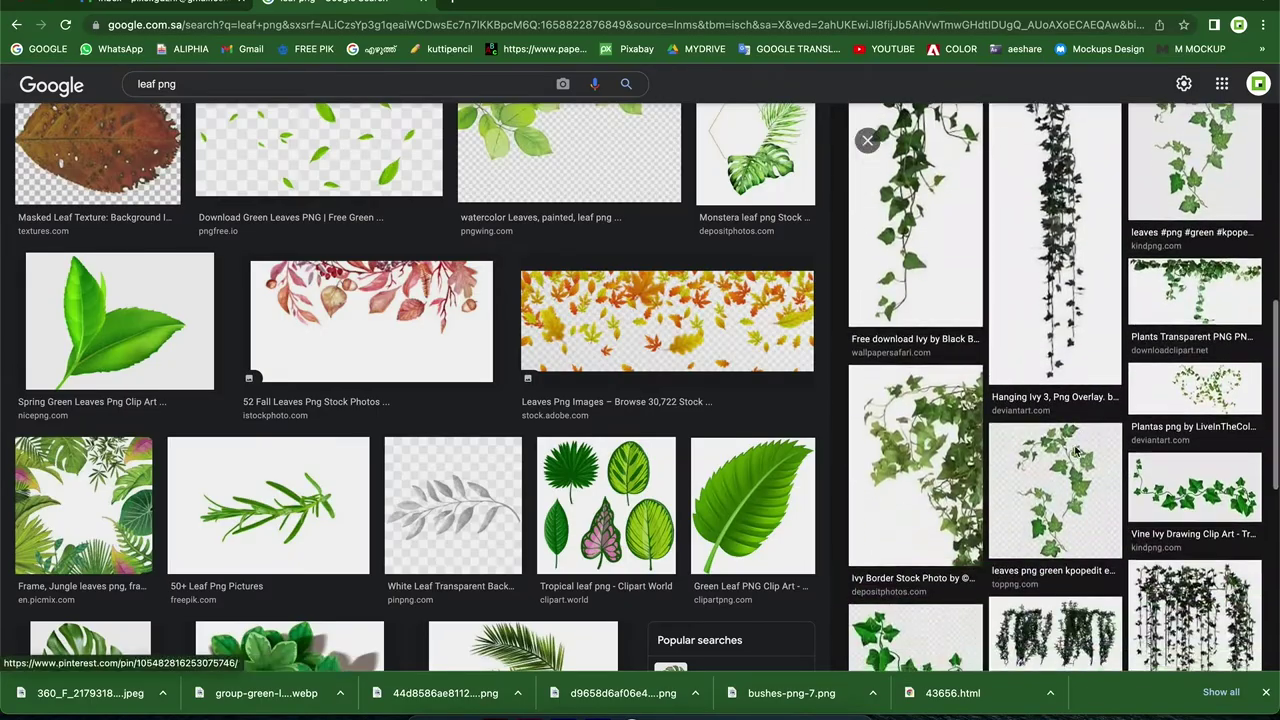
pyautogui.click(1195, 292)
pyautogui.rightClick(1075, 178)
# Step: Paste the second vine as Layer 3, move it to the title's lower right, and warp it
pyautogui.click(1160, 342)
pyautogui.press('super+Tab')
pyautogui.hotkey('ctrl', 'v')
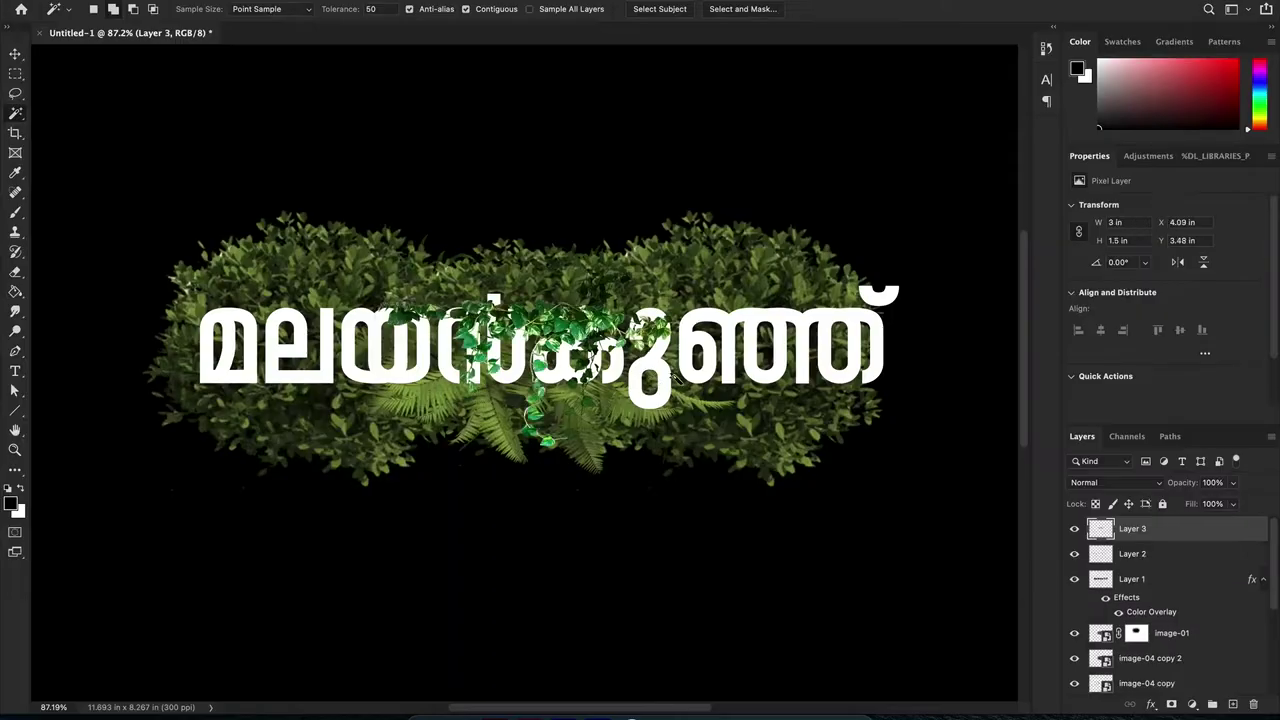
pyautogui.moveTo(560, 372)
pyautogui.mouseDown()
pyautogui.moveTo(782, 480)
pyautogui.moveTo(810, 472)
pyautogui.mouseUp()
pyautogui.hotkey('ctrl', 't')
pyautogui.rightClick(848, 350)
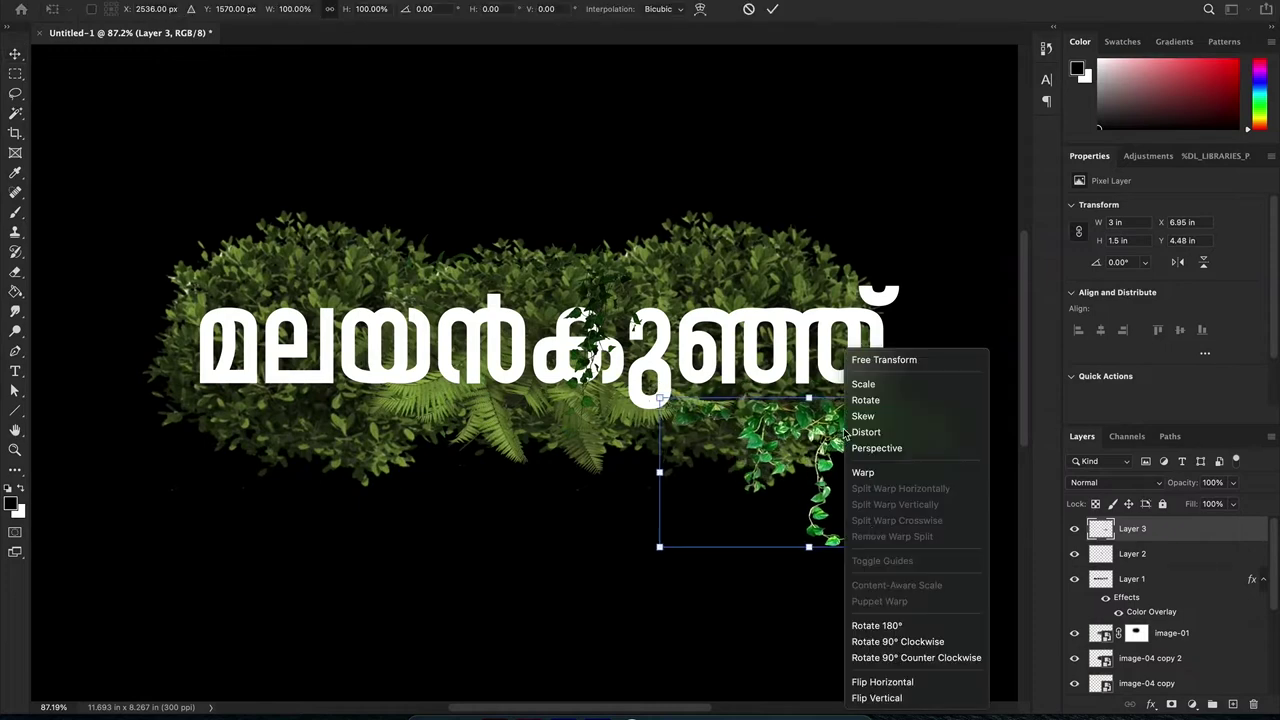
pyautogui.click(920, 480)
pyautogui.moveTo(958, 398); pyautogui.dragTo(893, 440)
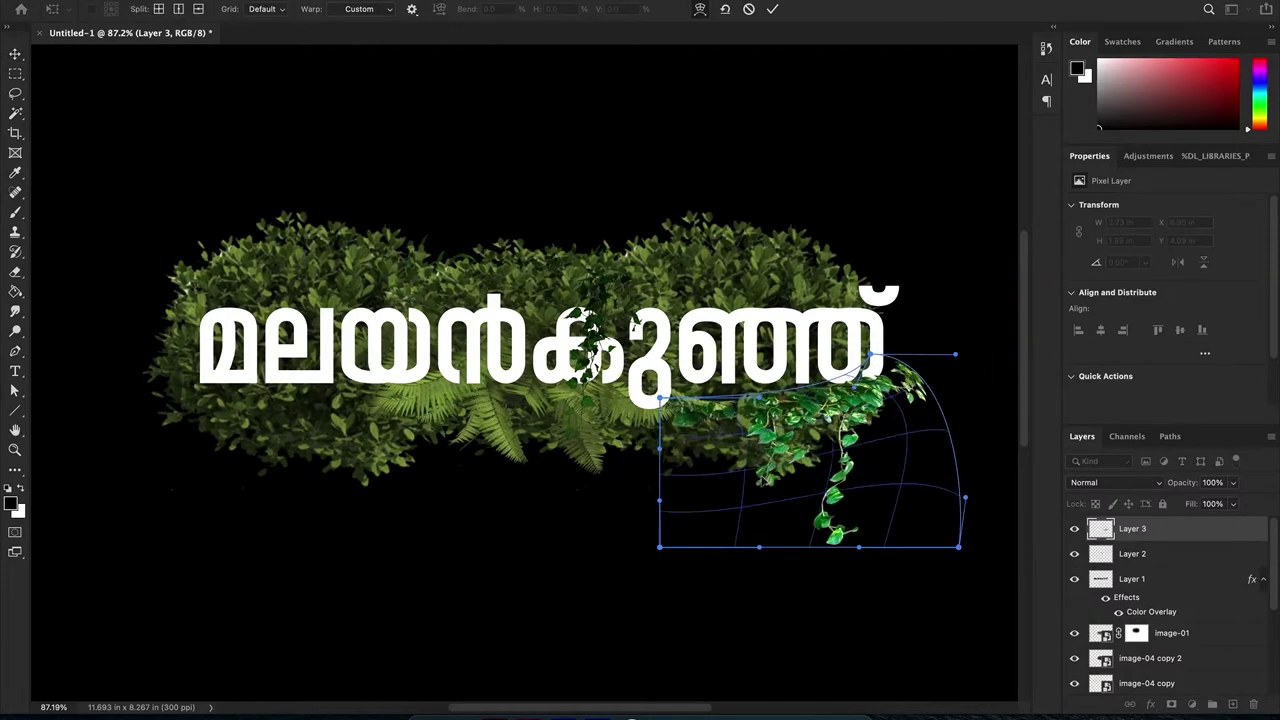
pyautogui.press('Return')
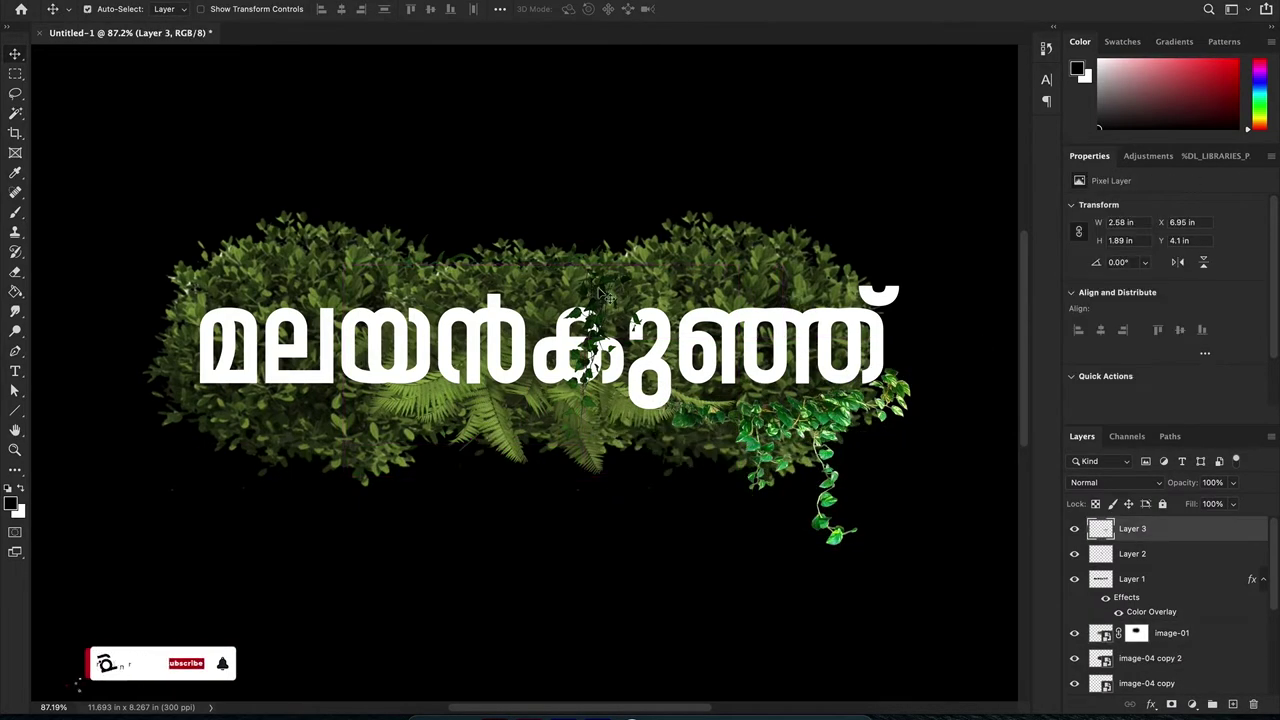
# Step: Duplicate the Layer 2 ivy piece and position the copy over the title's last letter
pyautogui.moveTo(655, 290)
pyautogui.mouseDown()
pyautogui.moveTo(882, 368)
pyautogui.moveTo(886, 350)
pyautogui.mouseUp()
pyautogui.hotkey('ctrl', 't')
pyautogui.rightClick(886, 350)
pyautogui.click(925, 679)
pyautogui.press('Return')
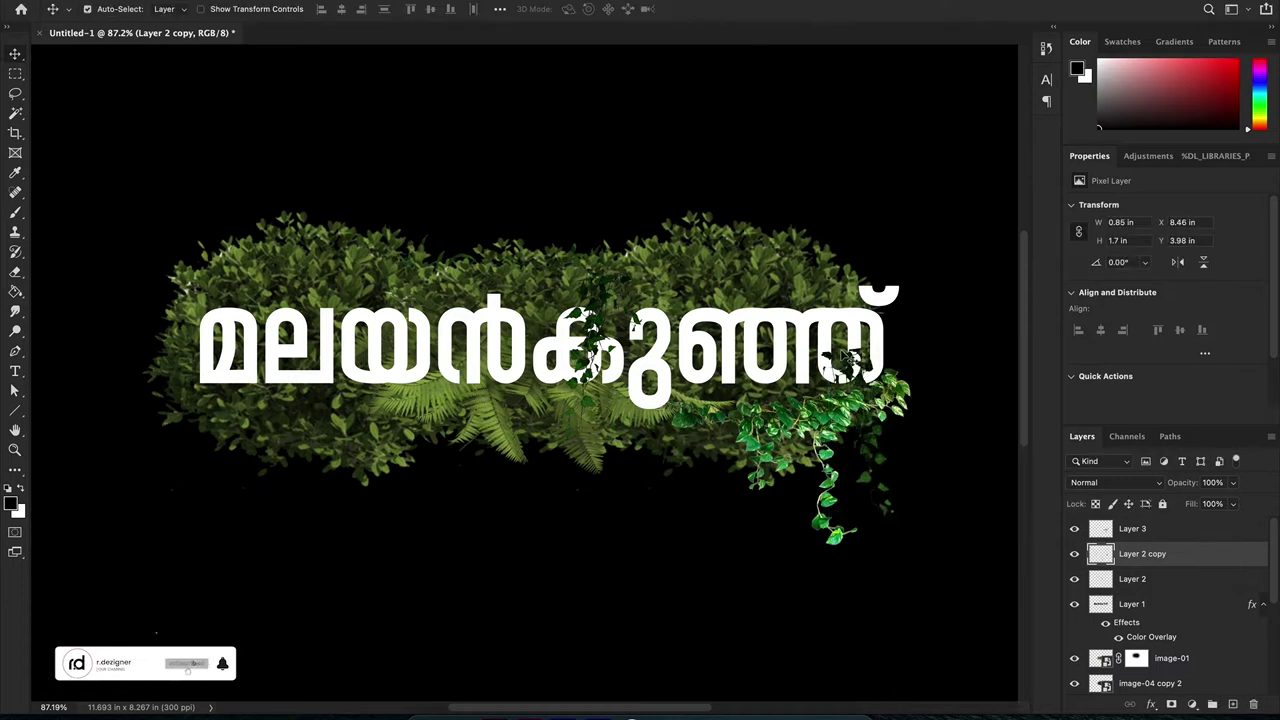
pyautogui.click(869, 471)
pyautogui.moveTo(866, 395); pyautogui.dragTo(872, 392)
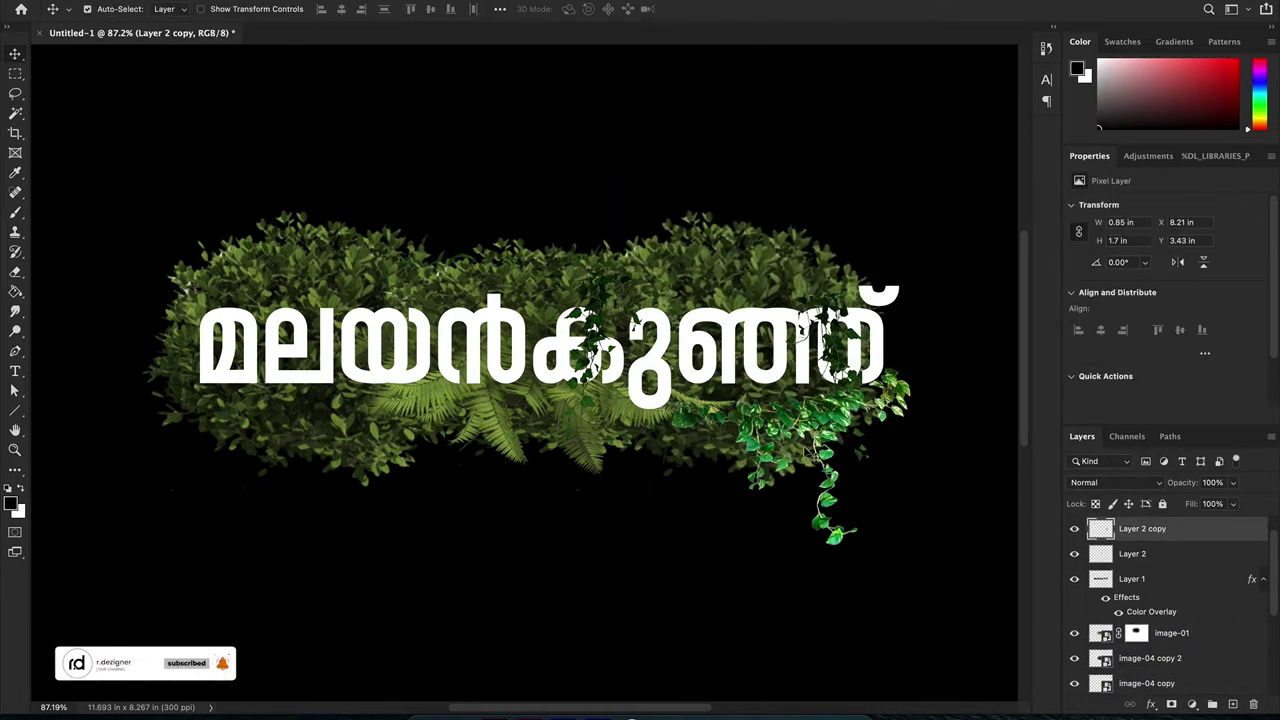
# Step: Search the browser again for 'malayankunju title' and enlarge a reference image
pyautogui.click(699, 712)
pyautogui.write('malayankunju title')
pyautogui.press('Return')
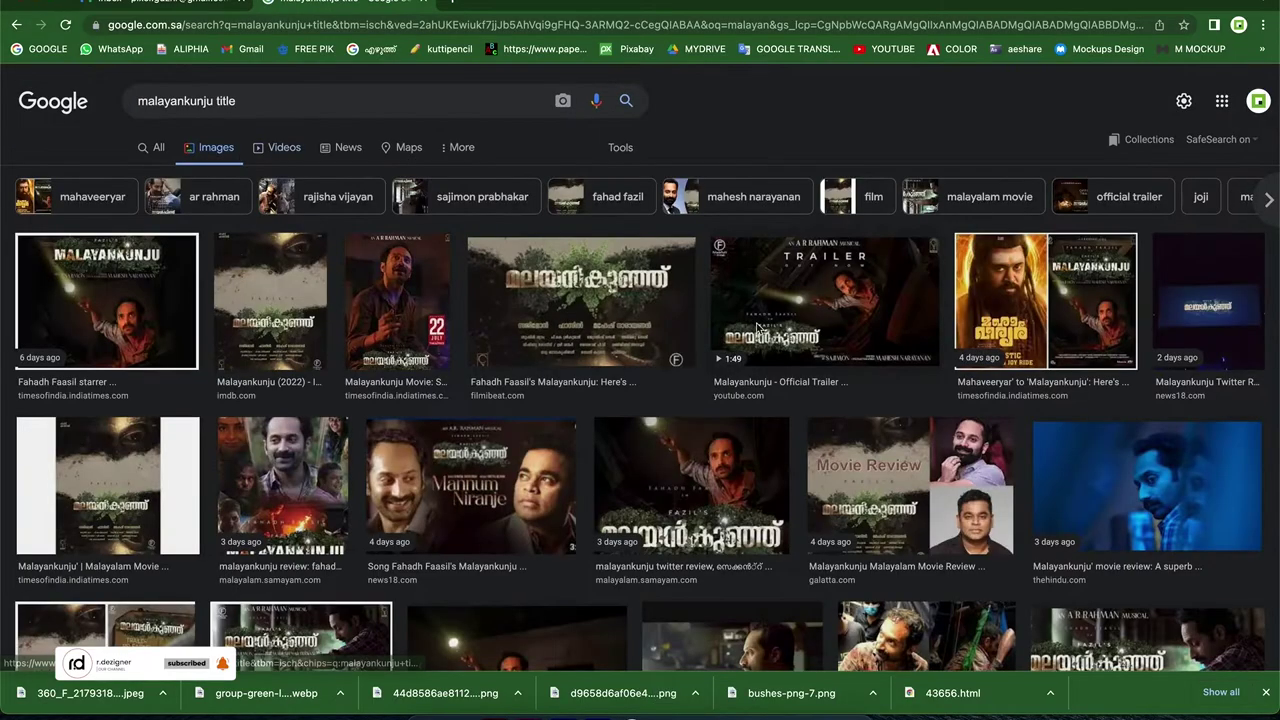
pyautogui.click(571, 329)
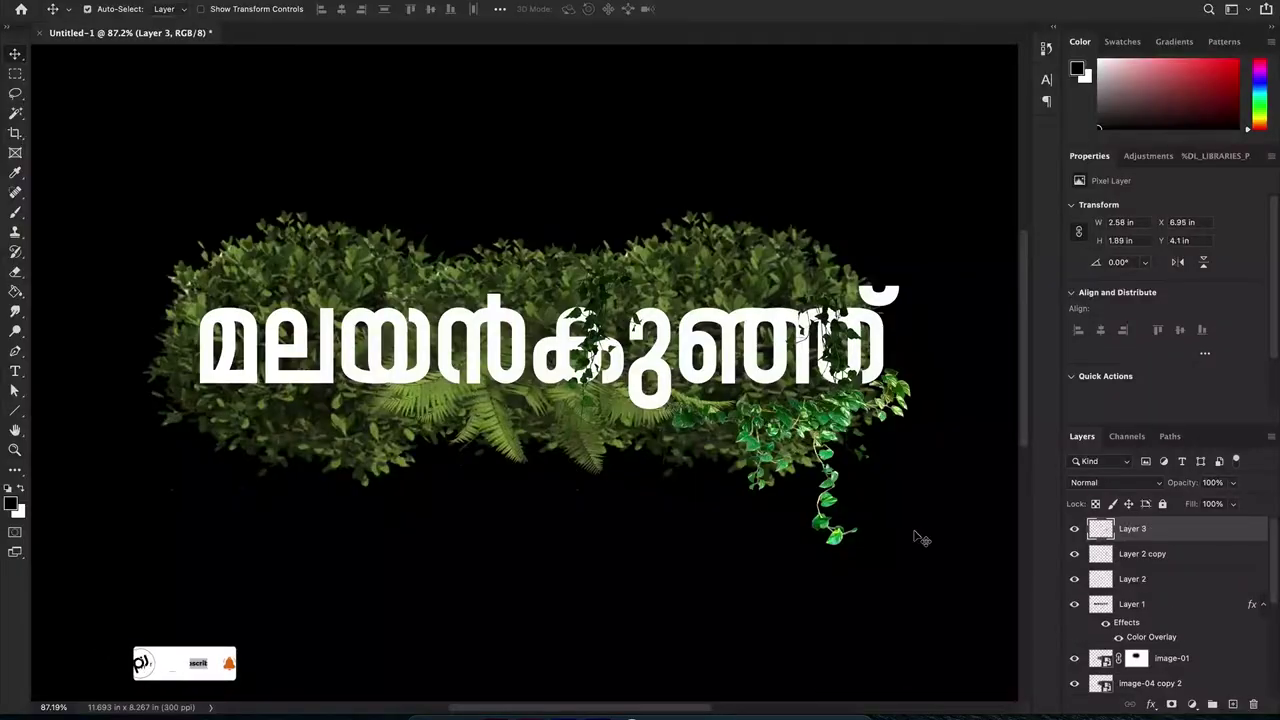
# Step: Darken the trailing vine's midtones with a Levels adjustment
pyautogui.hotkey('ctrl', 'l')
pyautogui.moveTo(1017, 455); pyautogui.dragTo(1054, 452)
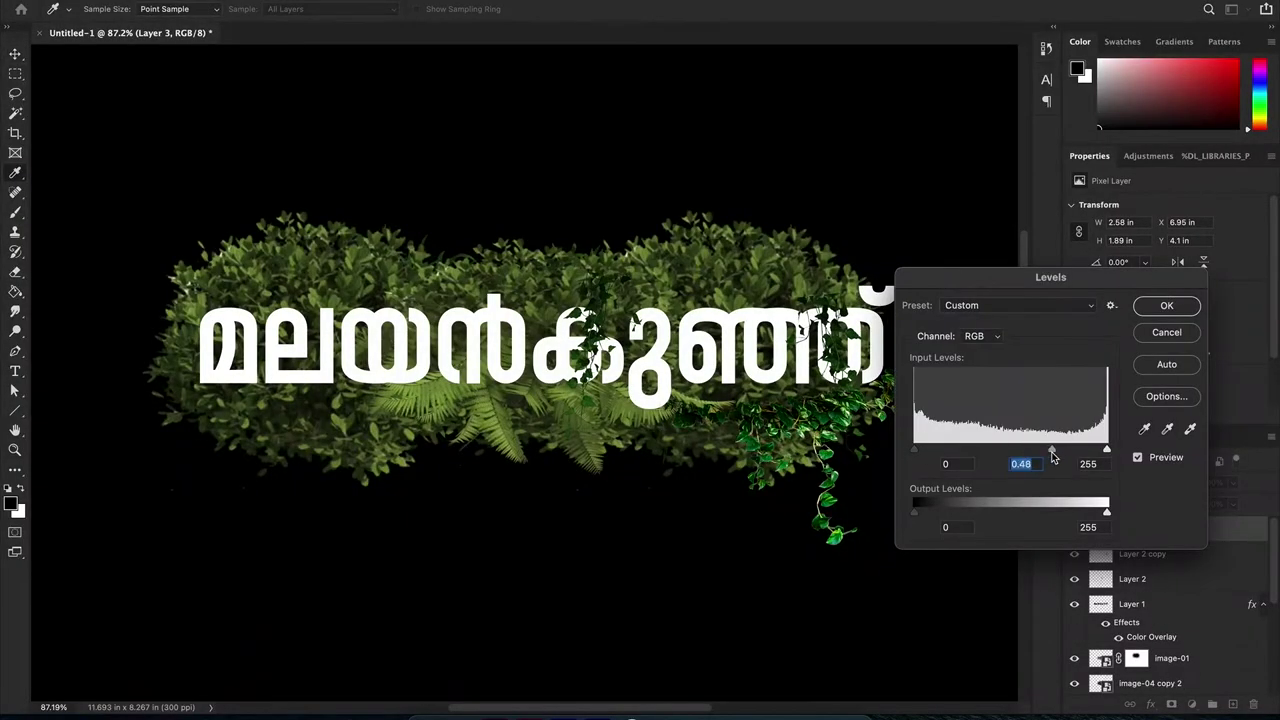
pyautogui.click(1167, 305)
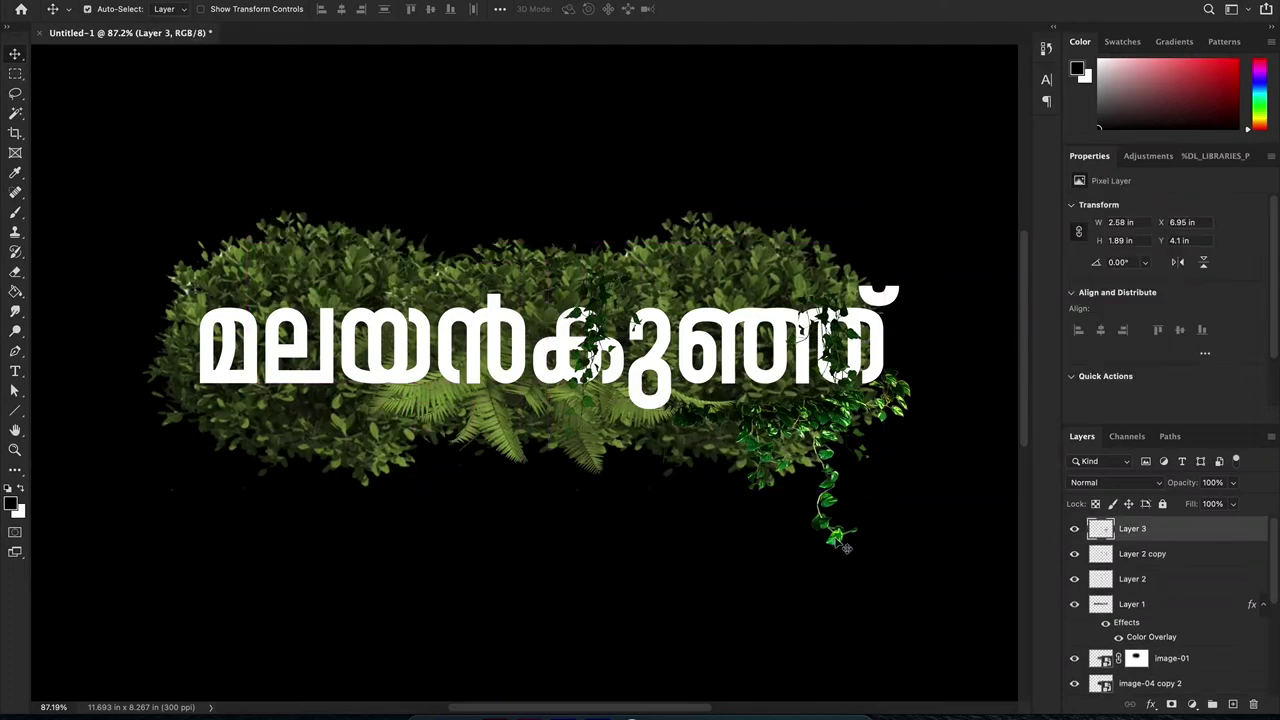
# Step: Duplicate the vine further left, add a layer mask, and enlarge and rotate the copy
pyautogui.moveTo(700, 400); pyautogui.dragTo(510, 366)
pyautogui.click(1177, 704)
pyautogui.press('b')
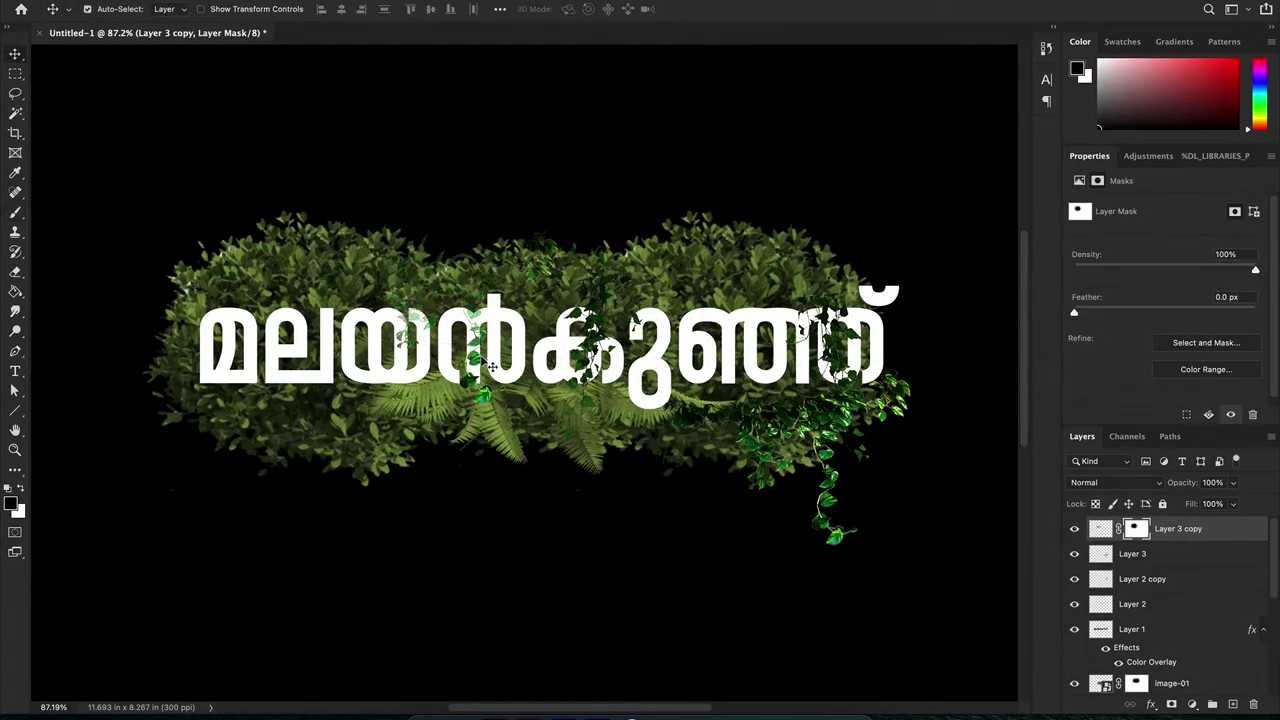
pyautogui.hotkey('ctrl', 't')
pyautogui.moveTo(565, 242); pyautogui.dragTo(598, 236)
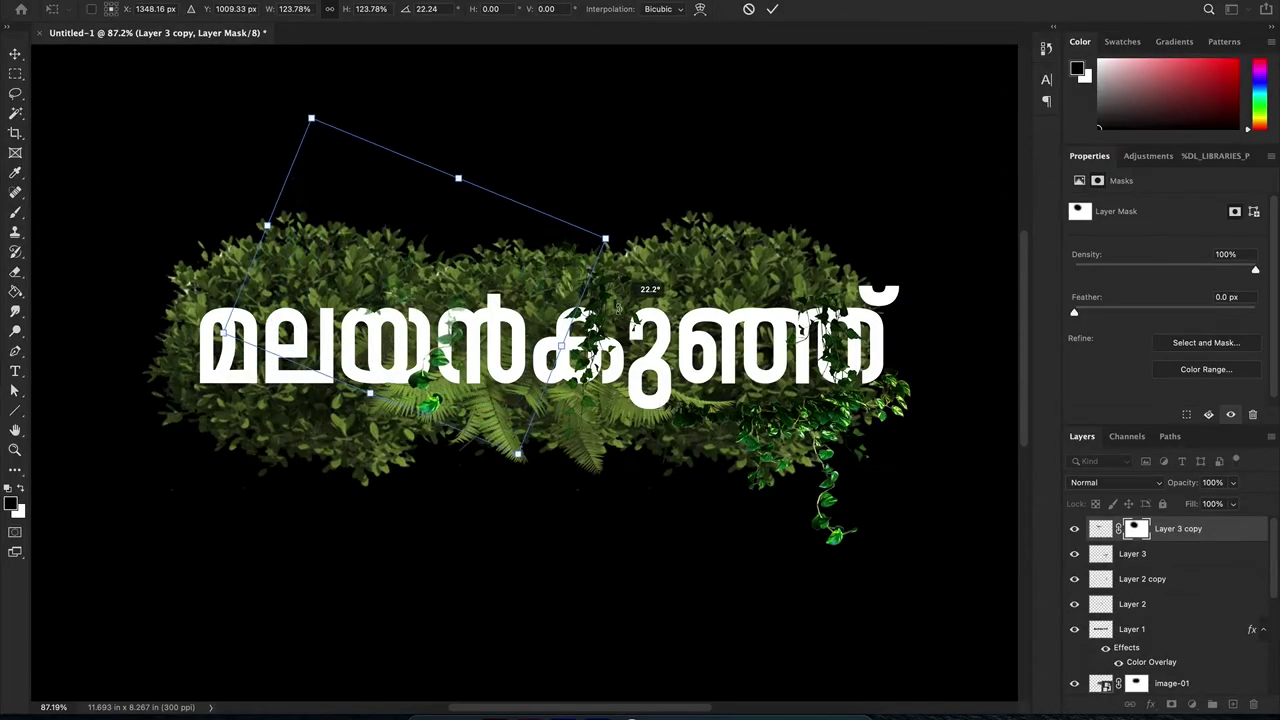
pyautogui.press('Return')
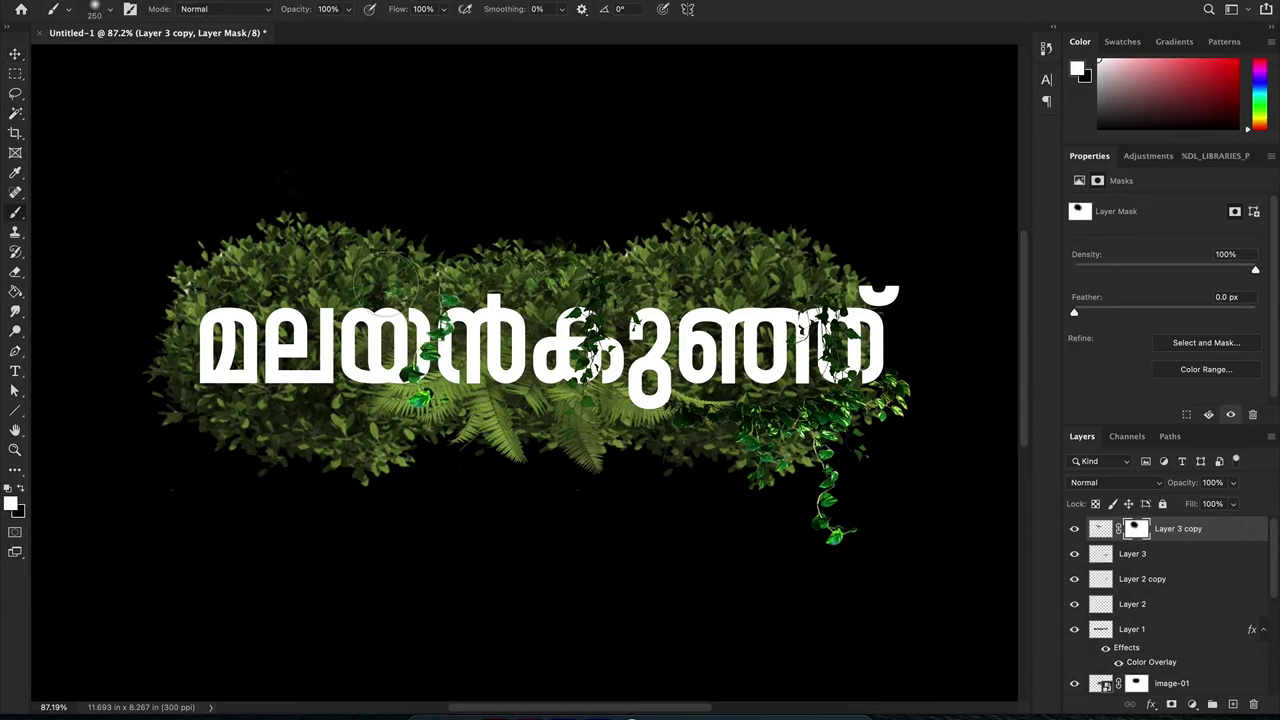
# Step: With the title letters selected, paint brown over them using a large textured brush
pyautogui.click(1100, 630)
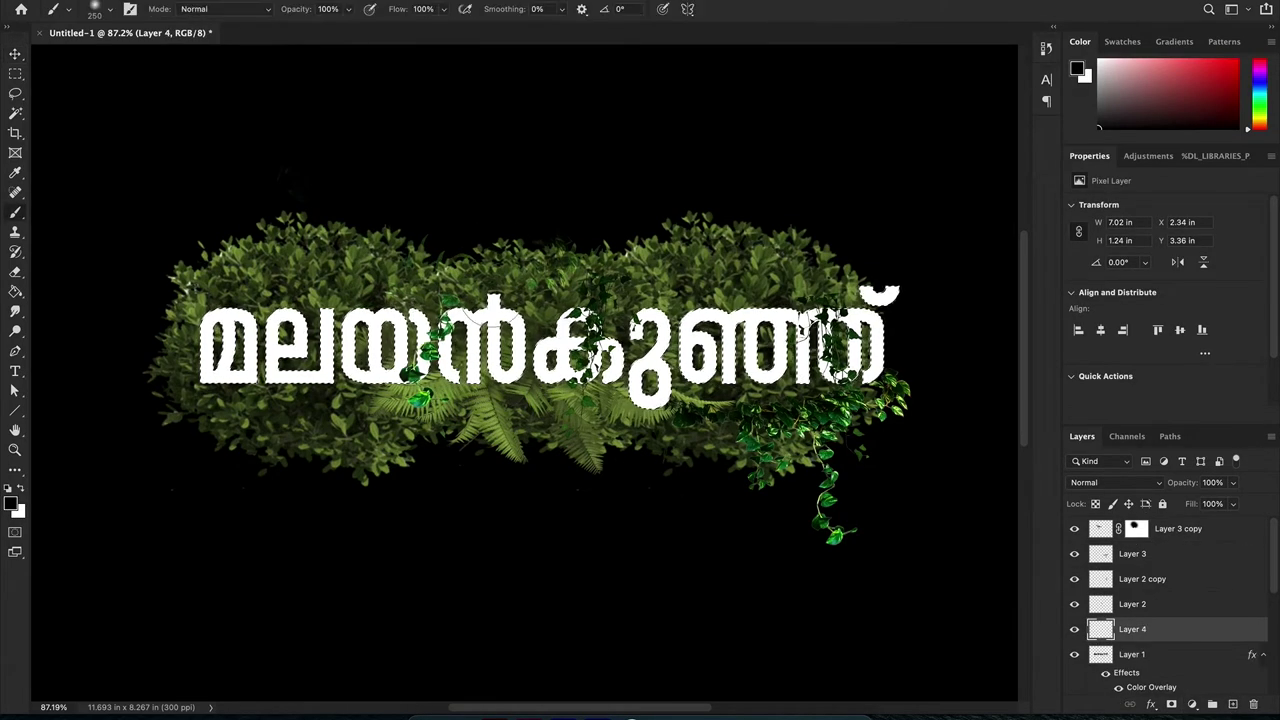
pyautogui.rightClick(497, 245)
pyautogui.scroll(-2, 740, 530)
pyautogui.scroll(-2, 815, 543)
pyautogui.scroll(-2, 815, 543)
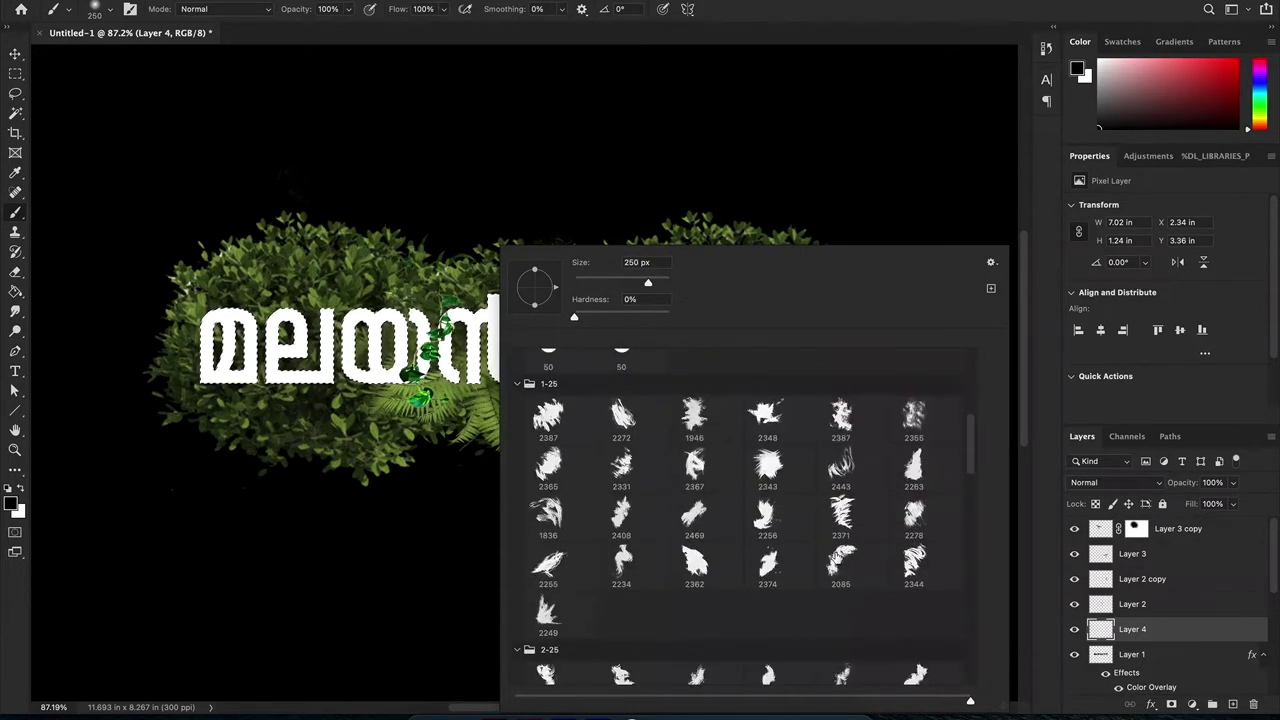
pyautogui.scroll(-2, 815, 543)
pyautogui.doubleClick(815, 543)
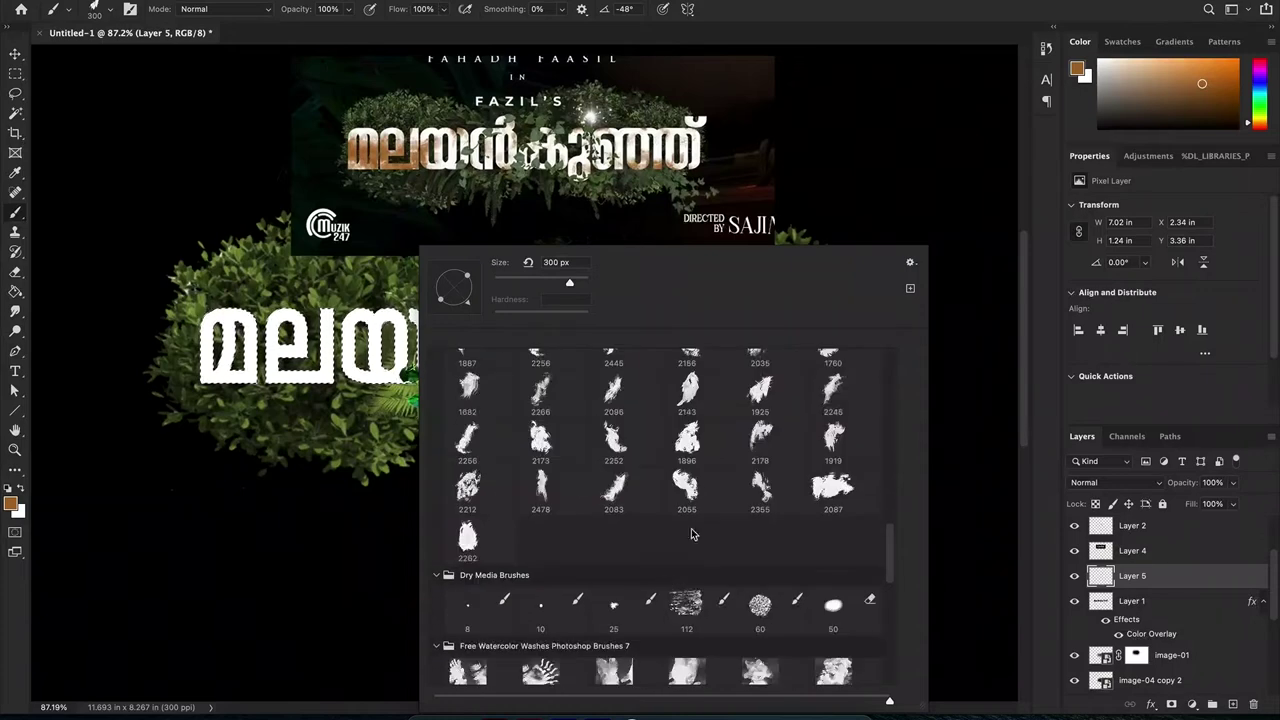
pyautogui.scroll(-3, 622, 513)
pyautogui.press('Return')
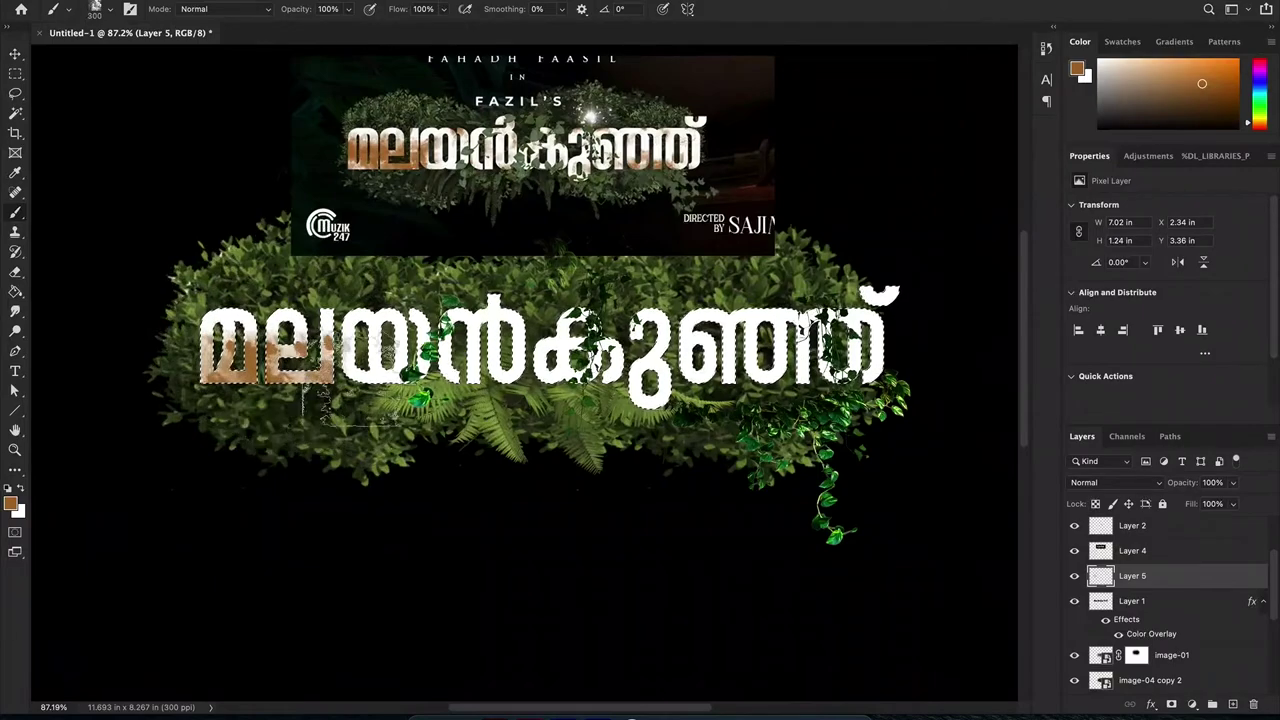
pyautogui.moveTo(480, 340); pyautogui.dragTo(860, 340)
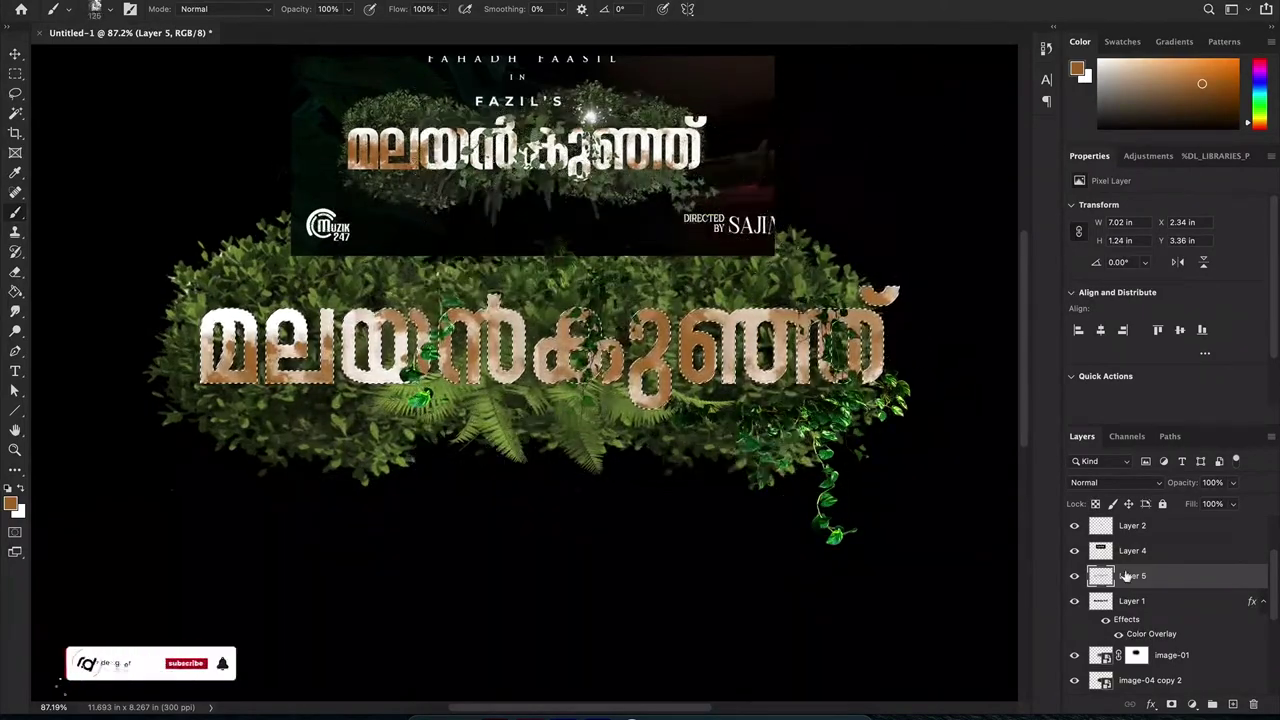
# Step: Add a layer mask to the brown paint and load watercolor and grunge brush tips to weather it
pyautogui.click(1172, 704)
pyautogui.rightClick(810, 290)
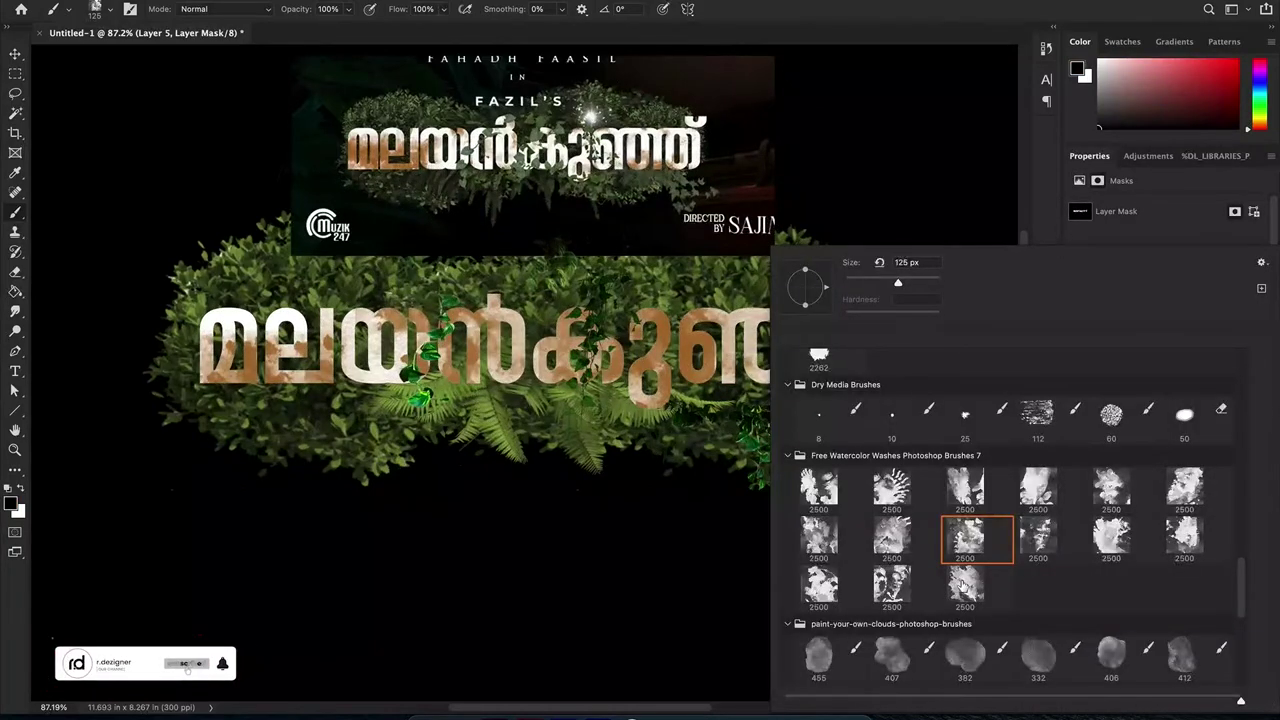
pyautogui.scroll(3, 963, 585)
pyautogui.doubleClick(860, 360)
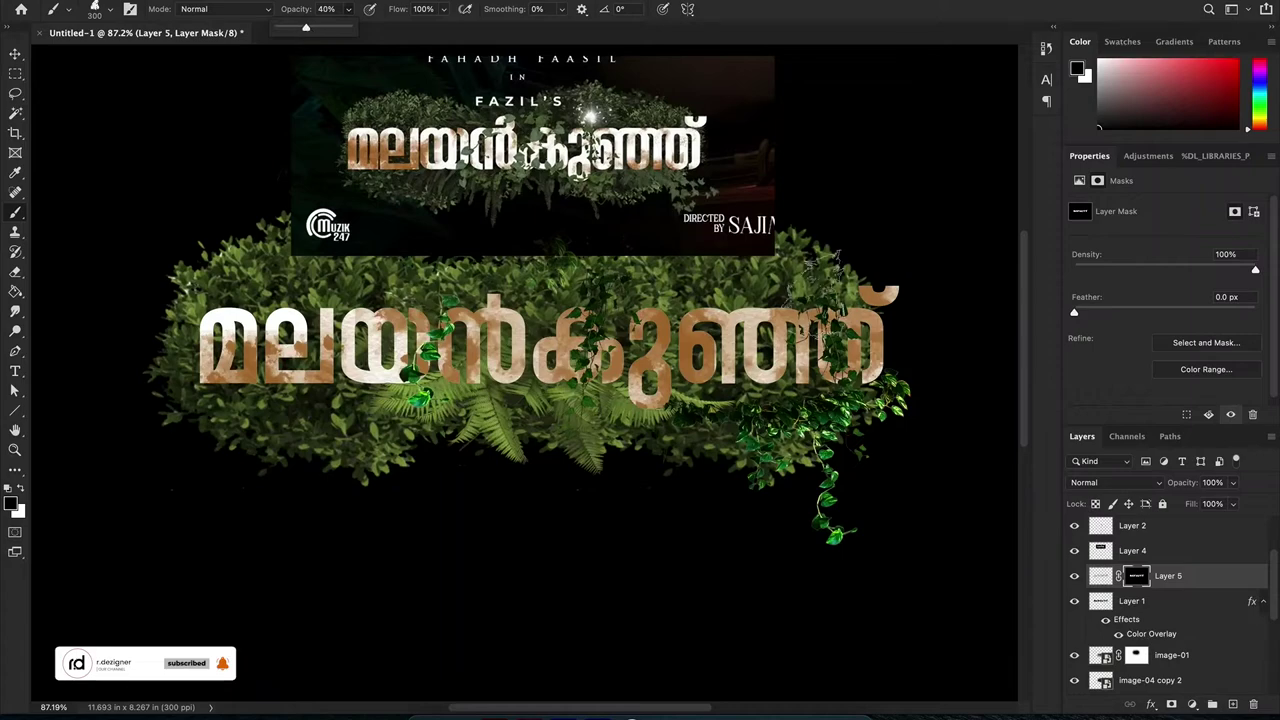
pyautogui.rightClick(808, 298)
pyautogui.doubleClick(894, 451)
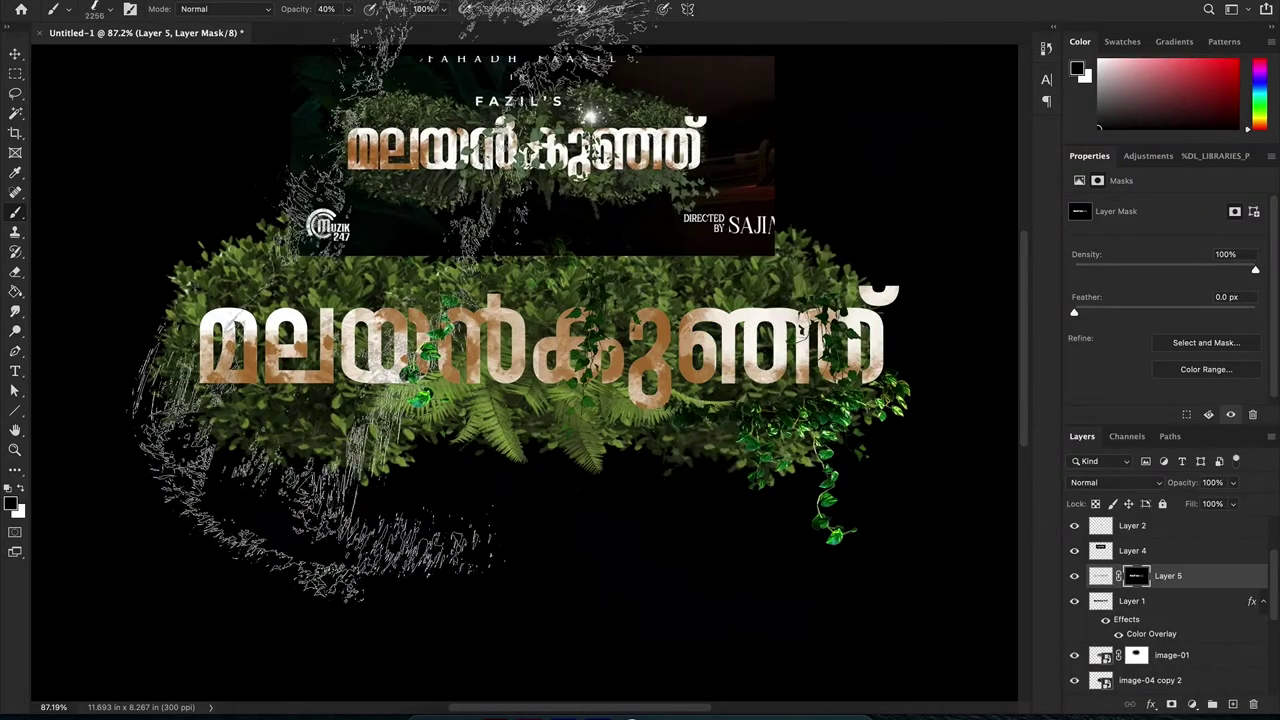
pyautogui.rightClick(453, 298)
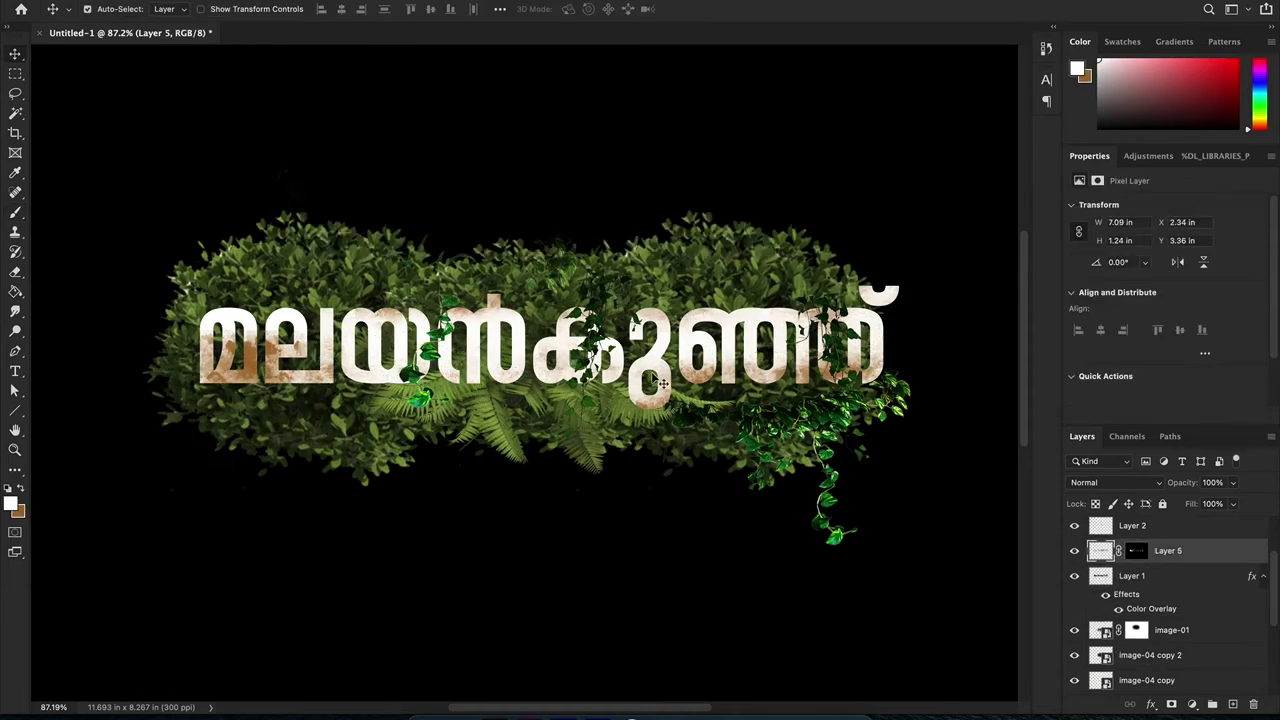
# Step: Apply a drop shadow to the letters using values 81 and 10
pyautogui.write('81')
pyautogui.press('Tab')
pyautogui.write('10')
pyautogui.press('Tab')
pyautogui.press('Tab')
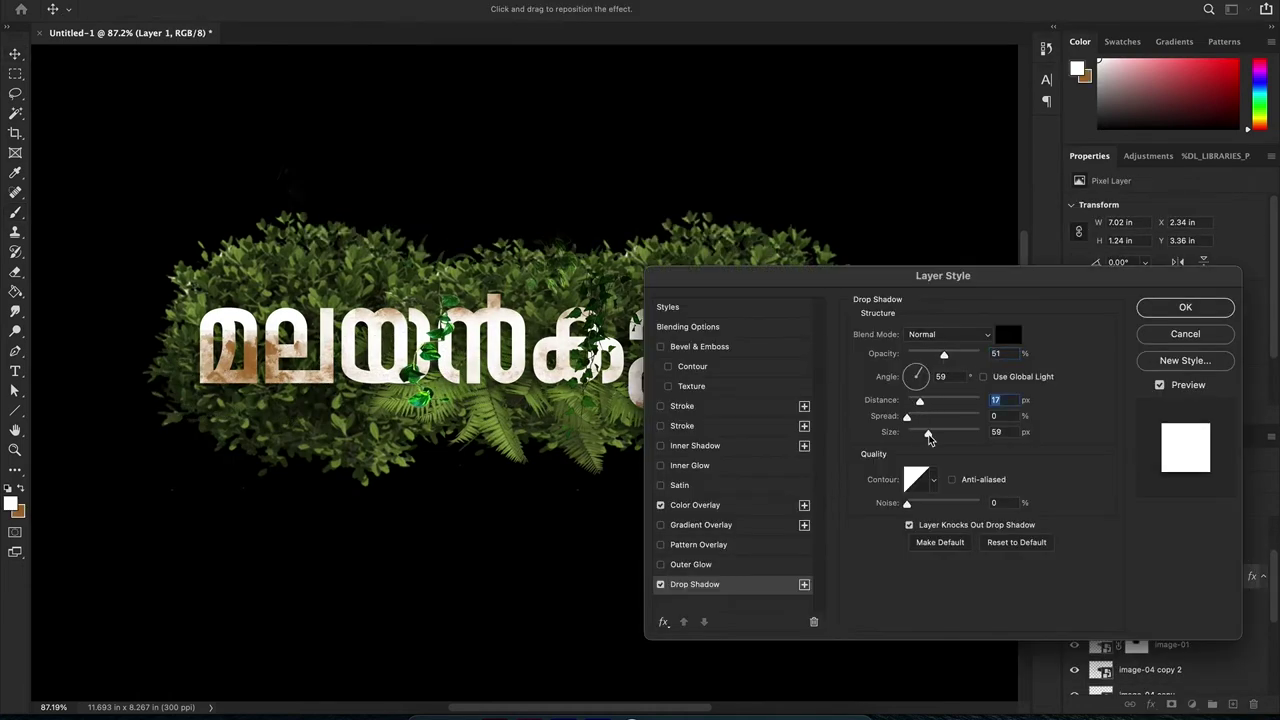
pyautogui.press('Up')
pyautogui.press('Up')
pyautogui.press('Up')
pyautogui.press('Return')
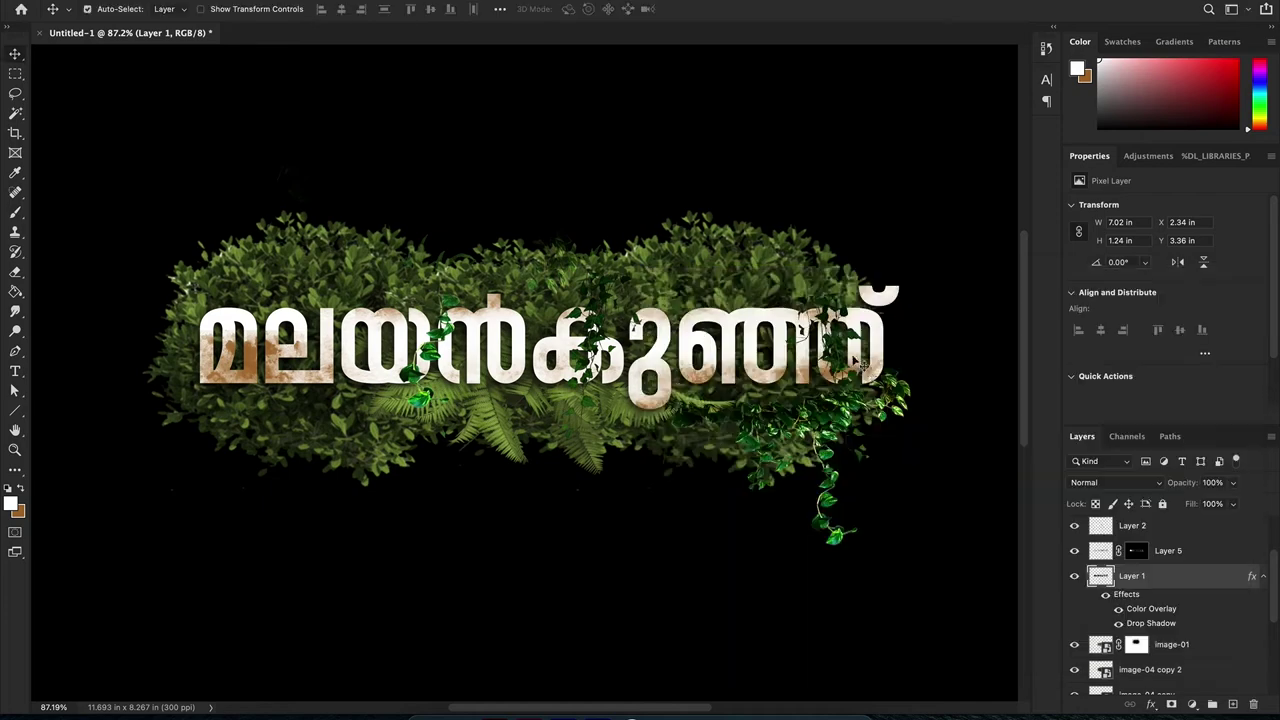
pyautogui.hotkey('ctrl', '0')
pyautogui.scroll(-3, 1171, 676)
# Step: Unlock the background, group all layers, then merge a copy into a single smart object
pyautogui.click(1171, 676)
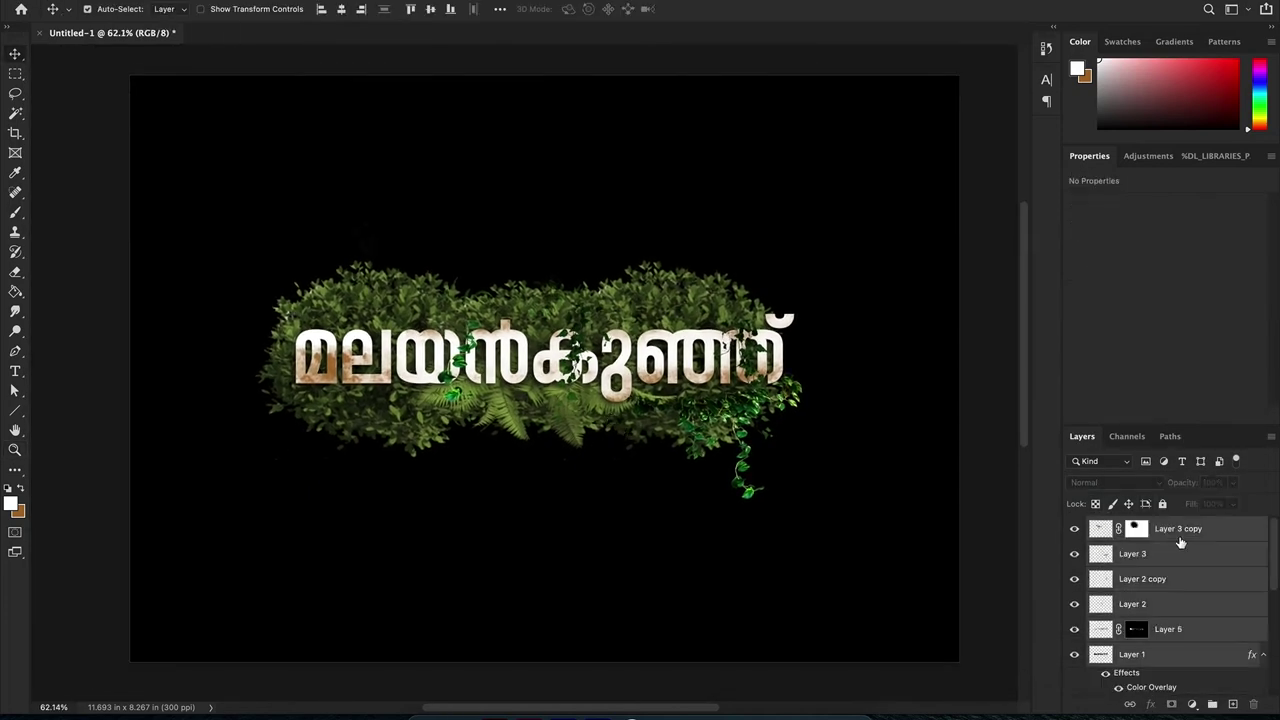
pyautogui.hotkey('ctrl', 'alt', 'a')
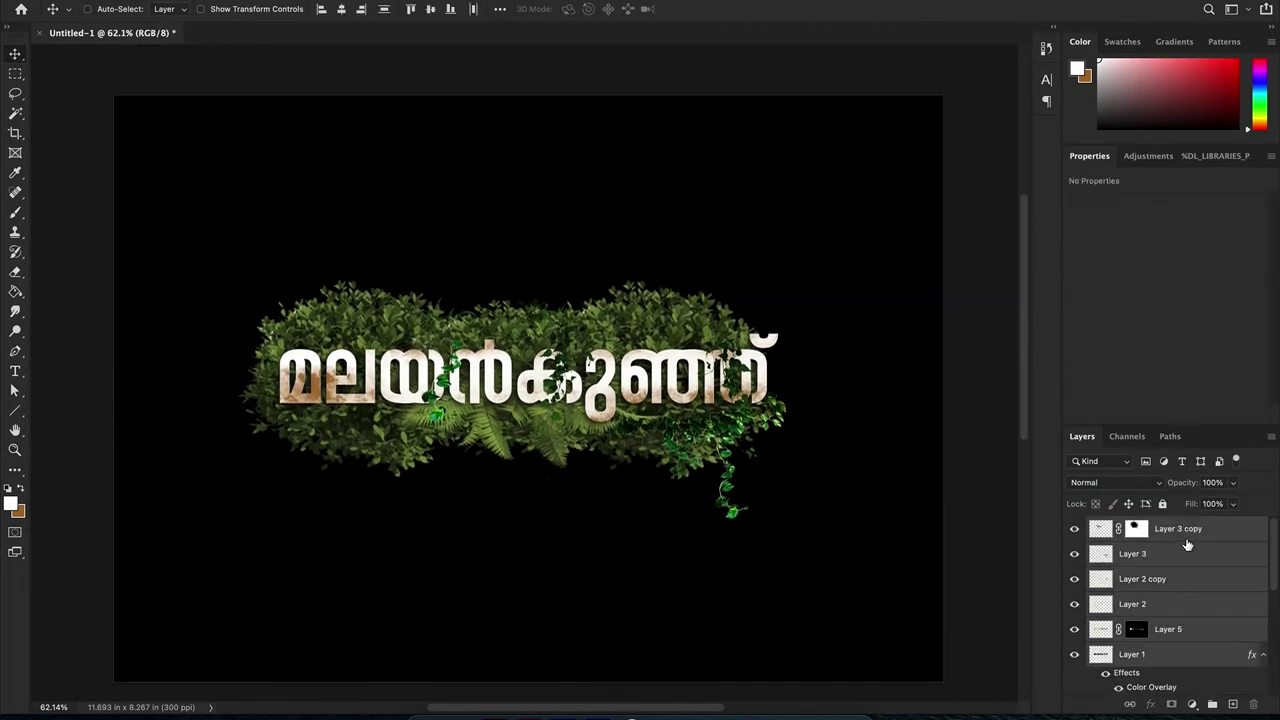
pyautogui.hotkey('ctrl', 'g')
pyautogui.hotkey('ctrl', 'j')
pyautogui.hotkey('ctrl', 'e')
pyautogui.rightClick(1143, 528)
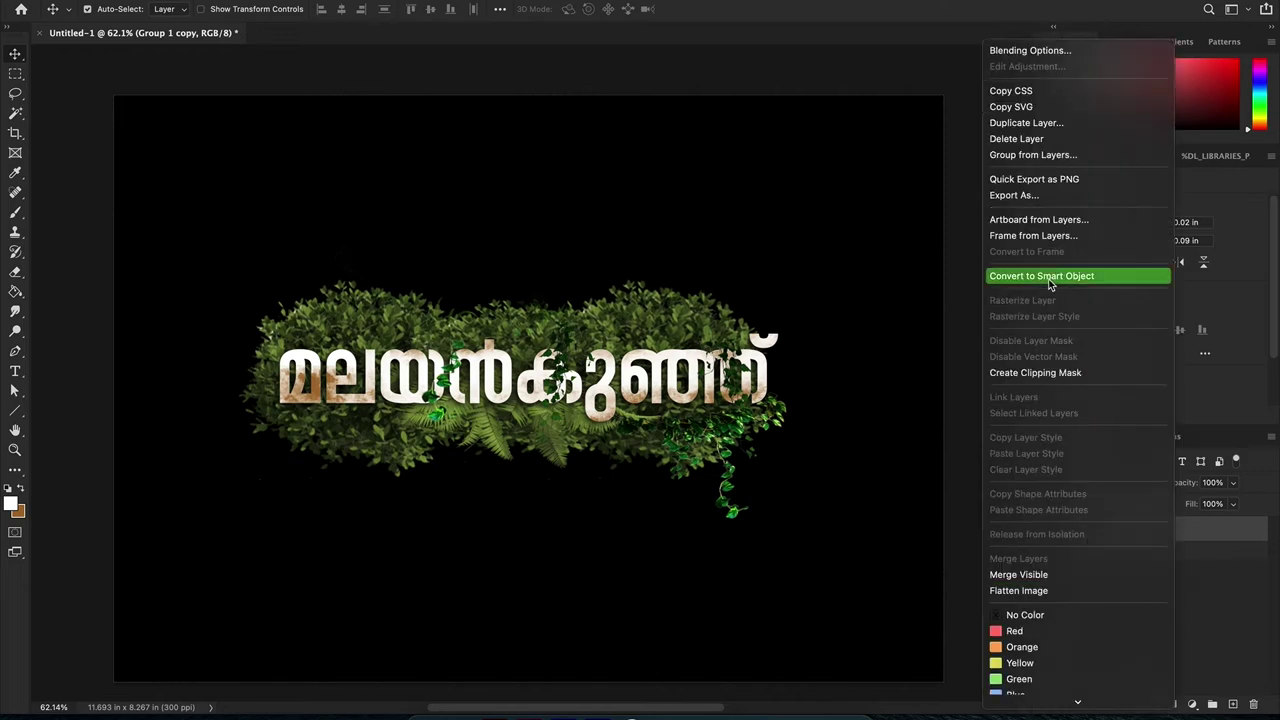
pyautogui.click(990, 274)
# Step: Apply a Camera Raw Filter with Temperature -9 and Contrast -7
pyautogui.click(345, 8)
pyautogui.click(380, 110)
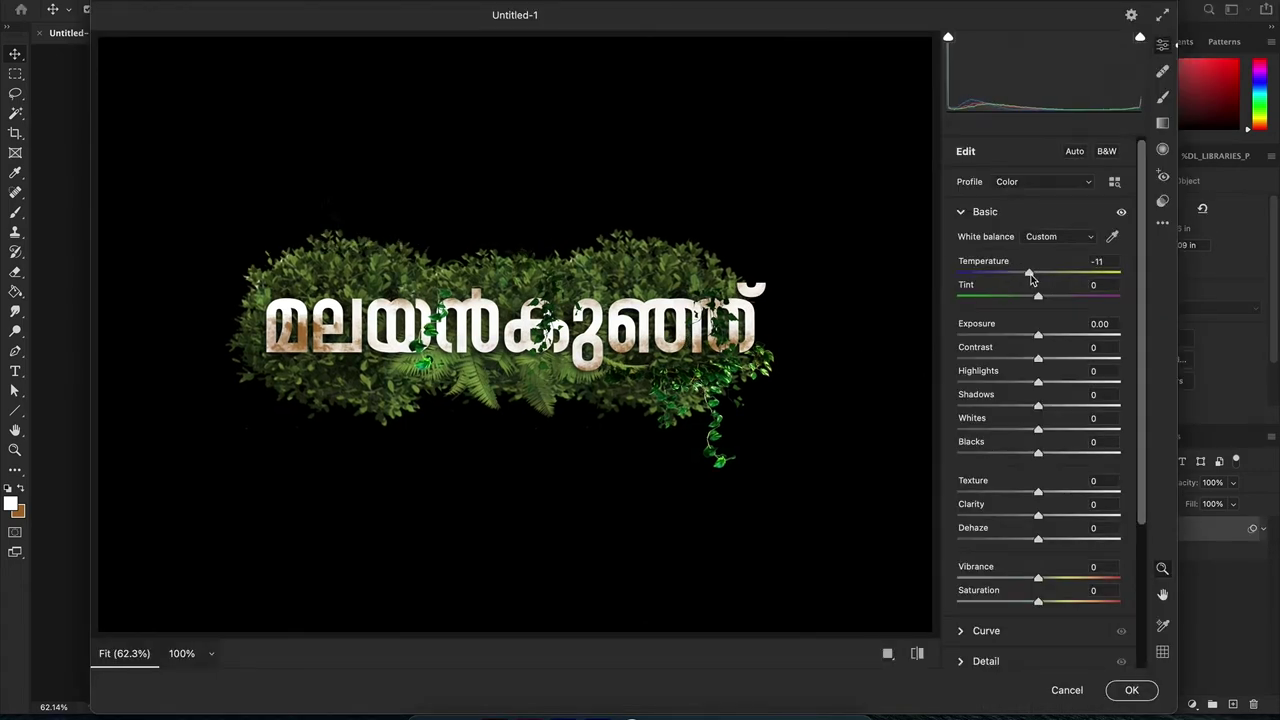
pyautogui.moveTo(1031, 279); pyautogui.dragTo(1034, 281)
pyautogui.moveTo(1038, 359)
pyautogui.mouseDown()
pyautogui.moveTo(1065, 382)
pyautogui.moveTo(1040, 408)
pyautogui.mouseUp()
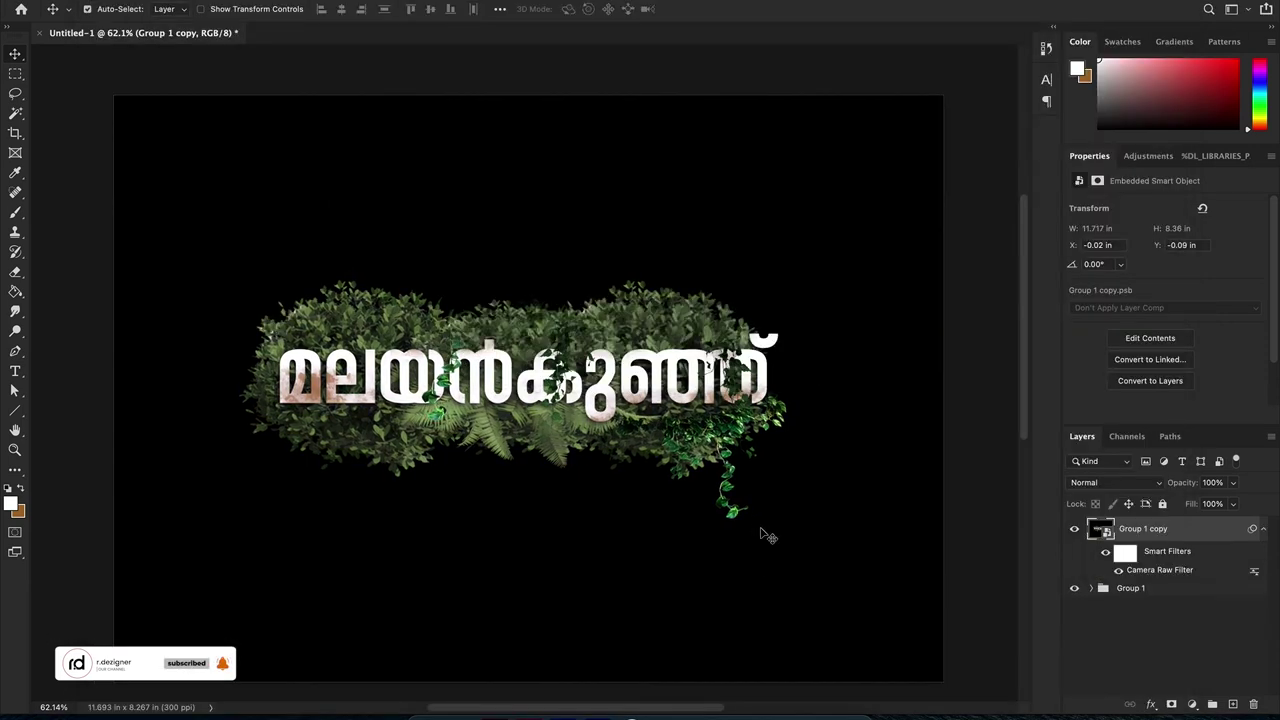
pyautogui.click(578, 370)
pyautogui.press('v')
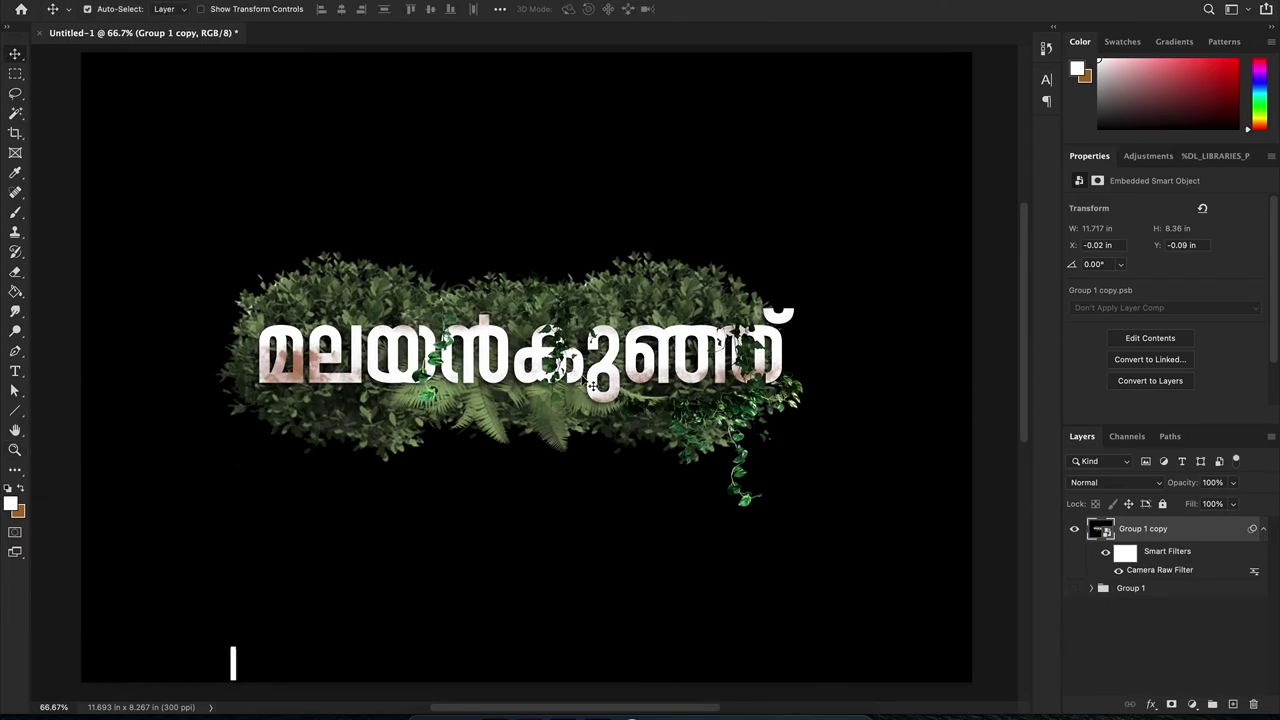